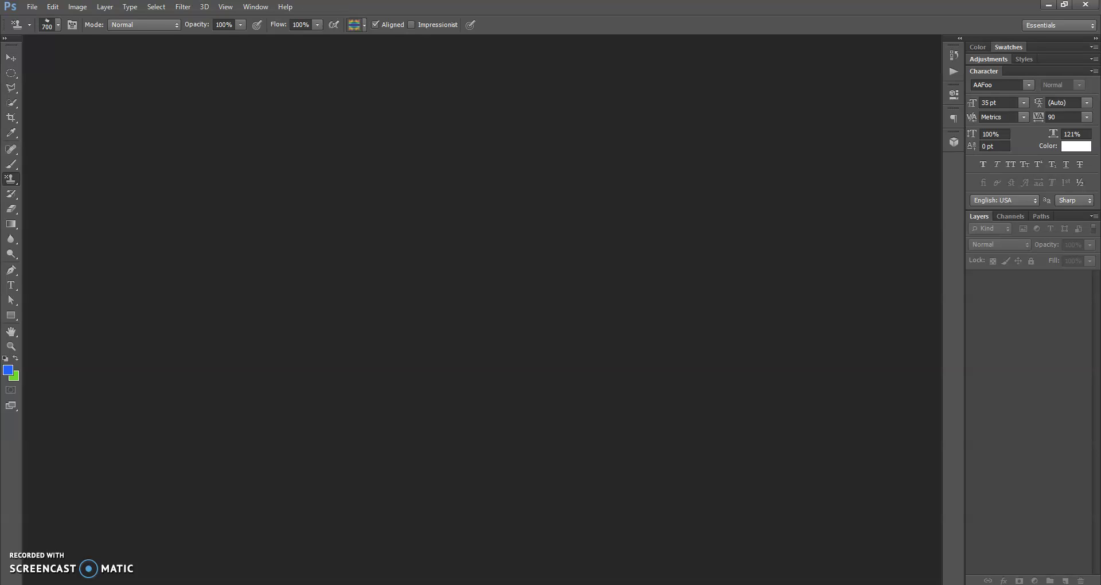
Create a 5 by 5 inch RGB document at 300 pixels/inch with a white background, and add an empty layer.
{"action": "left_click", "coordinate": [29, 8]}
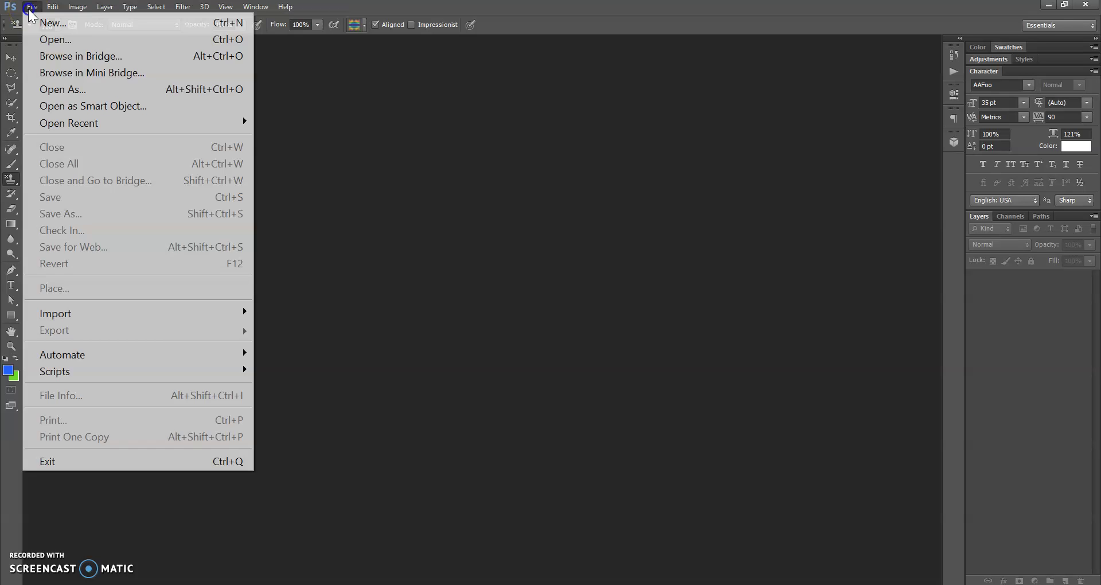
{"action": "left_click", "coordinate": [50, 19]}
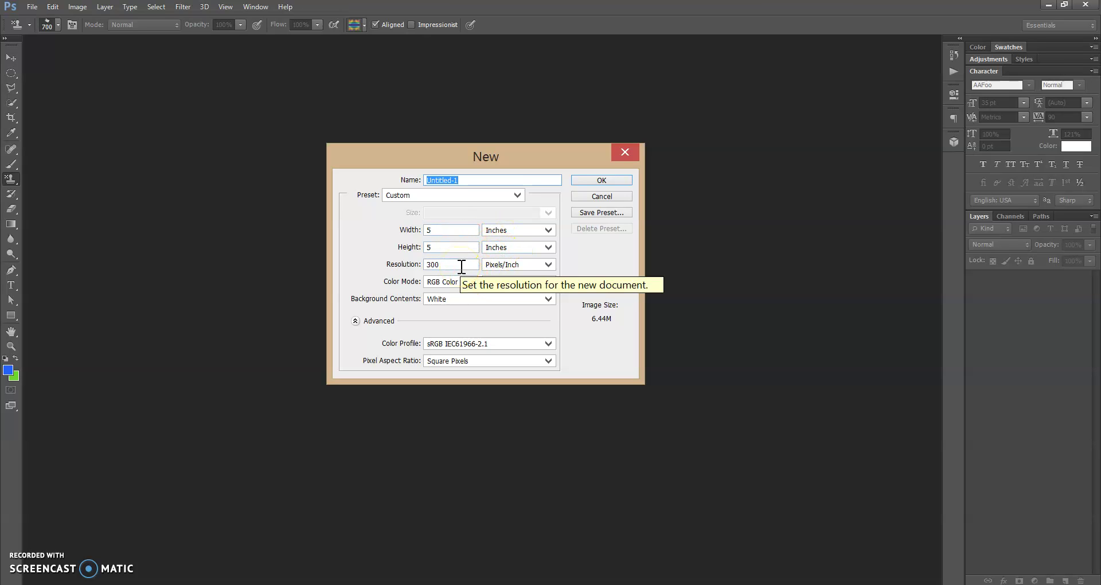
{"action": "left_click", "coordinate": [598, 181]}
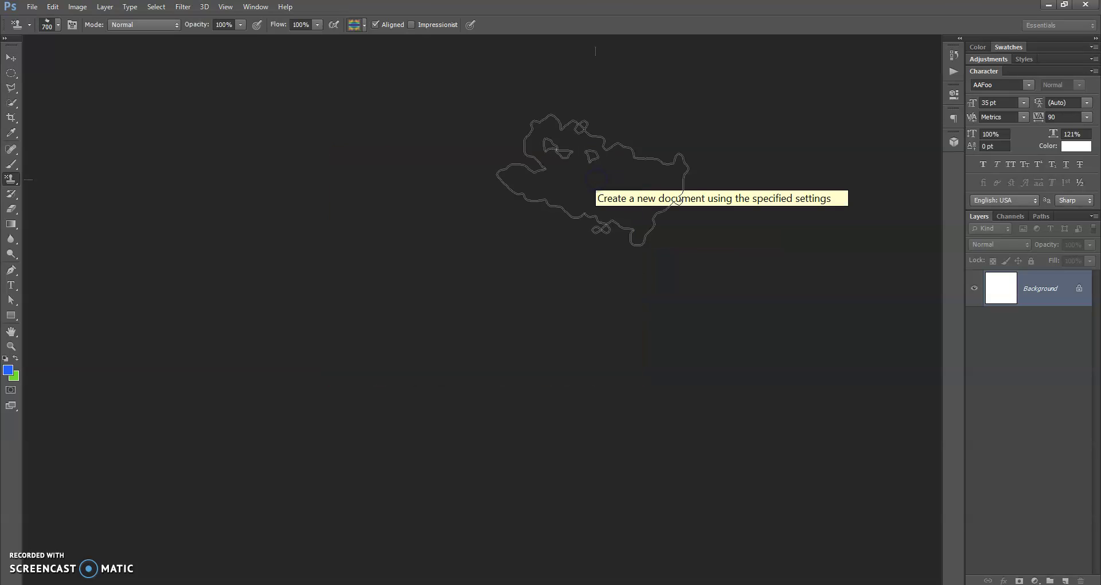
{"action": "double_click", "coordinate": [11, 332]}
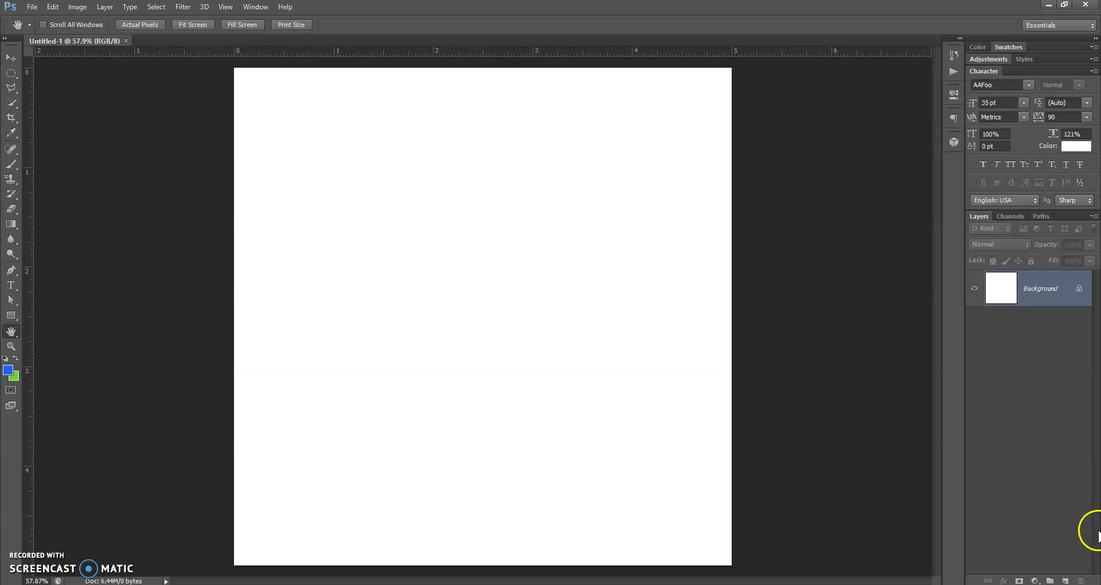
{"action": "left_click", "coordinate": [1065, 581]}
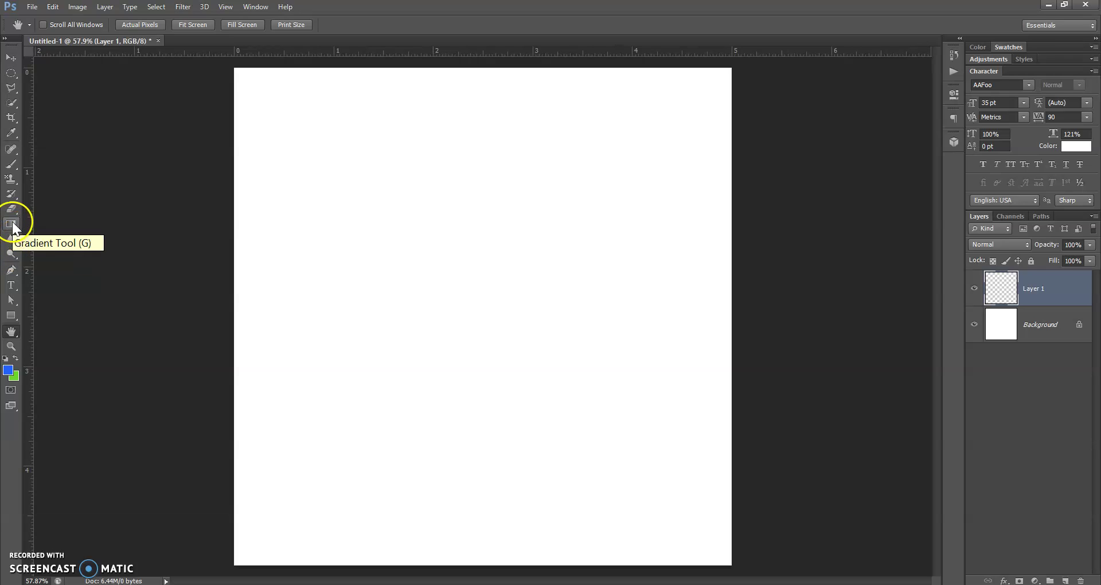
Activate the Pattern Stamp tool.
{"action": "left_click", "coordinate": [10, 183]}
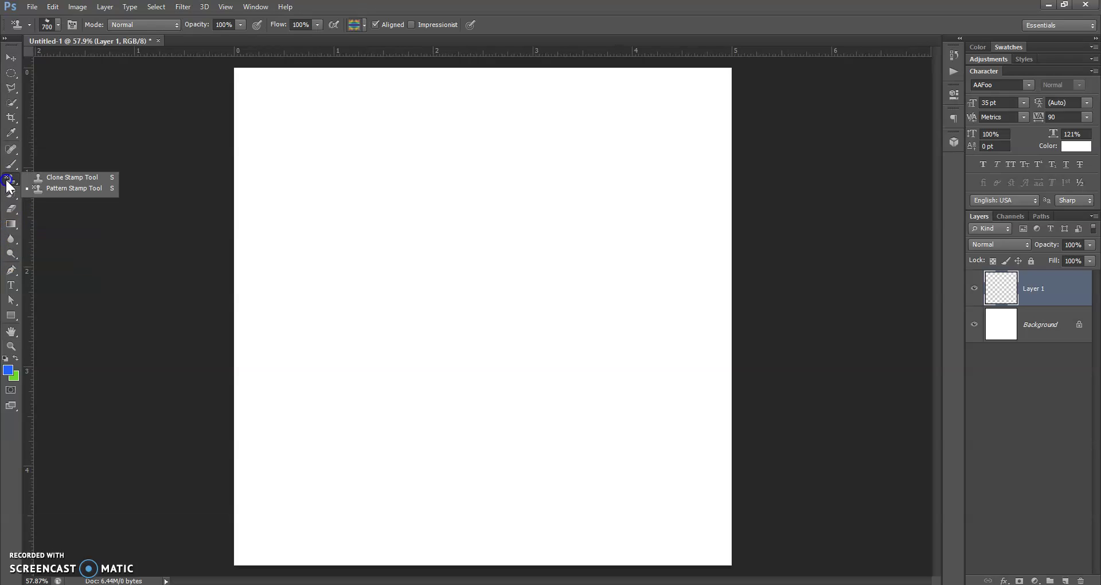
{"action": "left_click", "coordinate": [37, 178]}
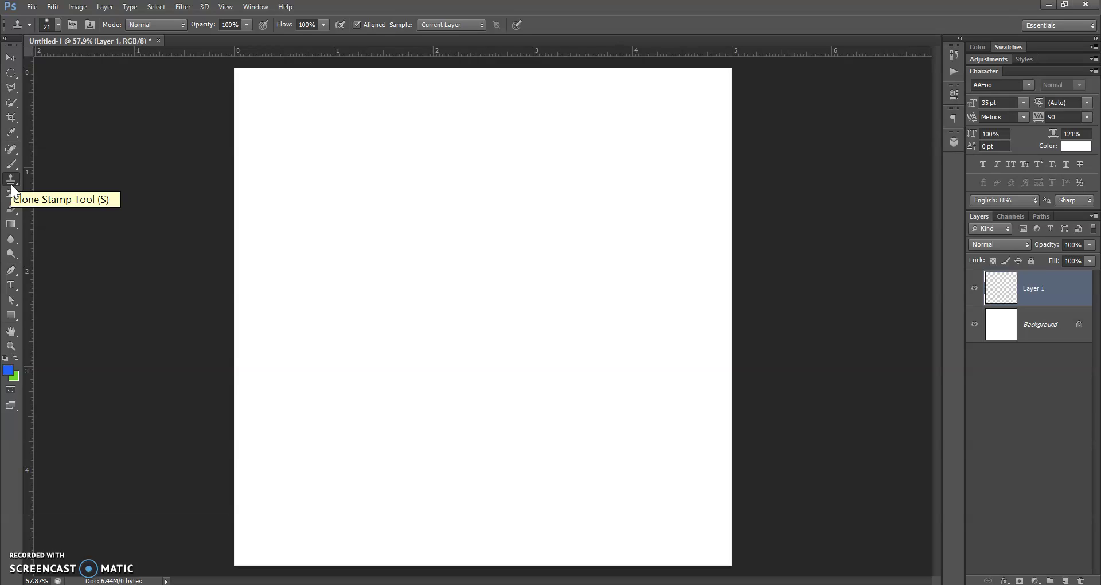
{"action": "left_click", "coordinate": [11, 181]}
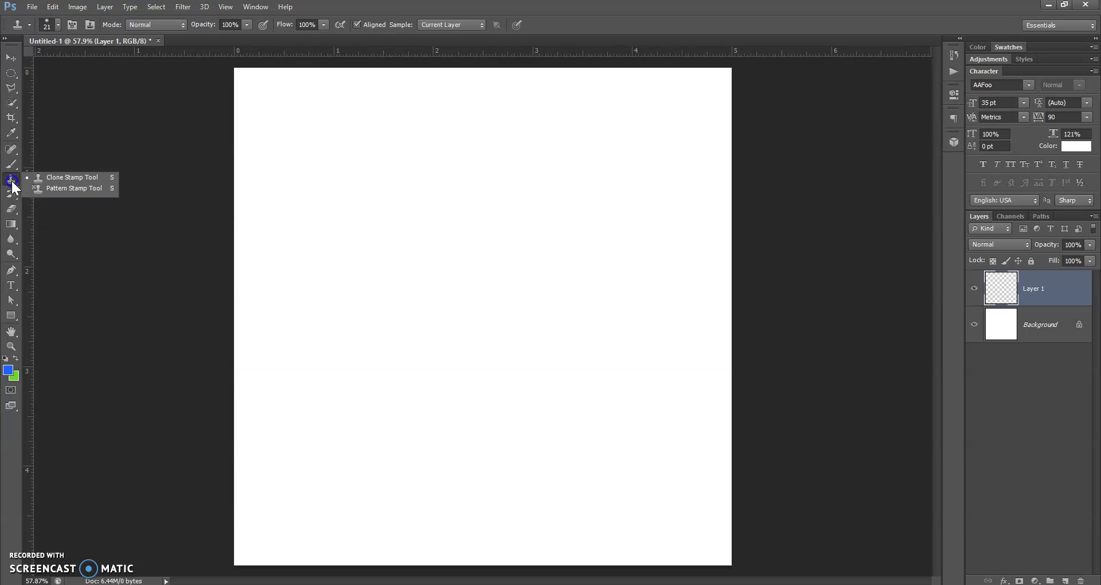
{"action": "left_click", "coordinate": [39, 187]}
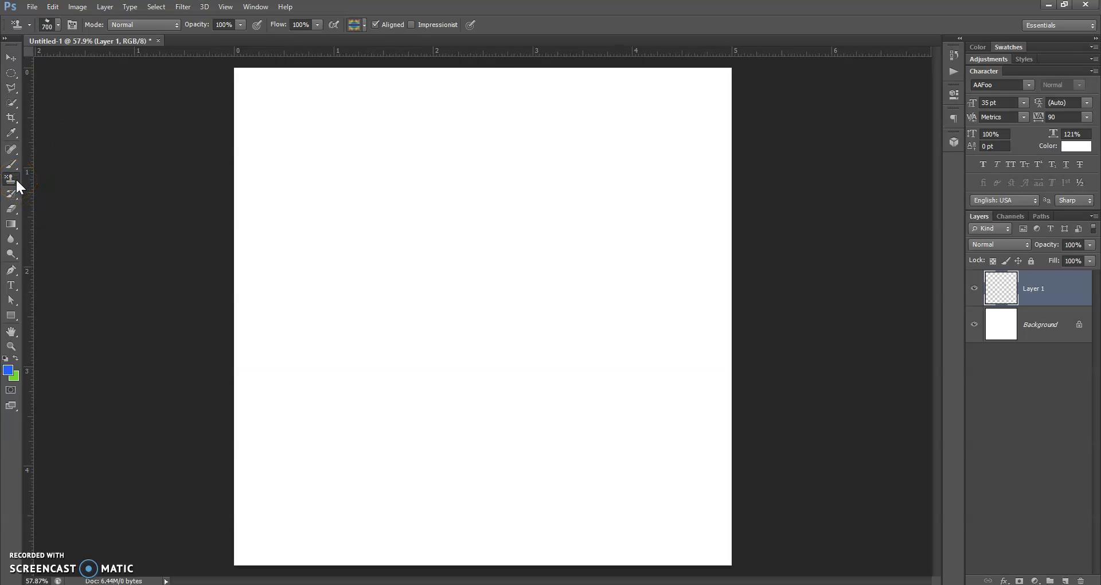
Reduce the Pattern Stamp brush size to 100 px.
{"action": "key", "text": "bracketleft"}
{"action": "key", "text": "bracketleft"}
{"action": "key", "text": "bracketleft"}
{"action": "key", "text": "bracketleft"}
{"action": "key", "text": "bracketleft"}
{"action": "key", "text": "bracketleft"}
{"action": "key", "text": "bracketleft"}
{"action": "key", "text": "bracketleft"}
{"action": "key", "text": "bracketleft"}
{"action": "key", "text": "bracketleft"}
{"action": "left_click", "coordinate": [82, 177]}
{"action": "left_click_drag", "start_coordinate": [82, 174], "coordinate": [70, 92]}
Append the Dry Media Brushes set to the current brush presets and look through the extended list.
{"action": "left_click", "coordinate": [57, 24]}
{"action": "left_click", "coordinate": [72, 118]}
{"action": "left_click_drag", "start_coordinate": [130, 159], "coordinate": [125, 109]}
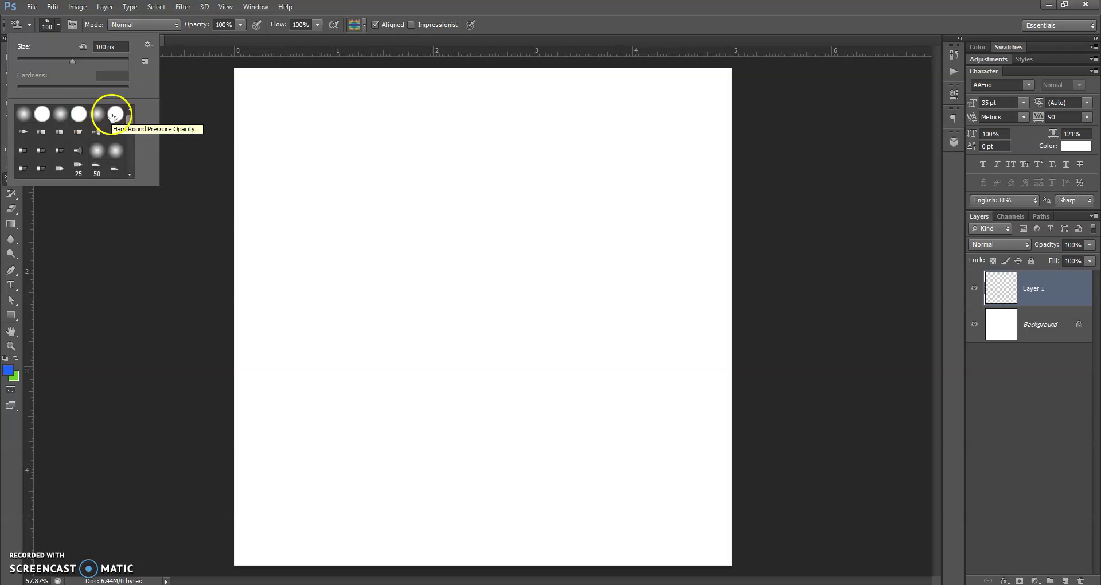
{"action": "mouse_move", "coordinate": [132, 123]}
{"action": "left_mouse_down"}
{"action": "mouse_move", "coordinate": [137, 167]}
{"action": "mouse_move", "coordinate": [137, 110]}
{"action": "left_mouse_up"}
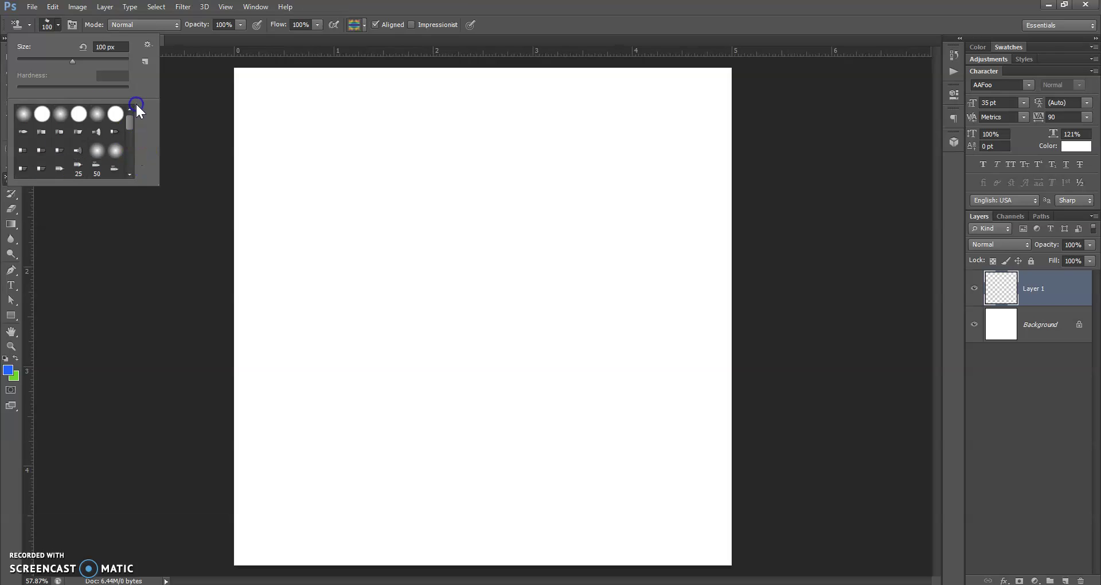
{"action": "left_click", "coordinate": [147, 44]}
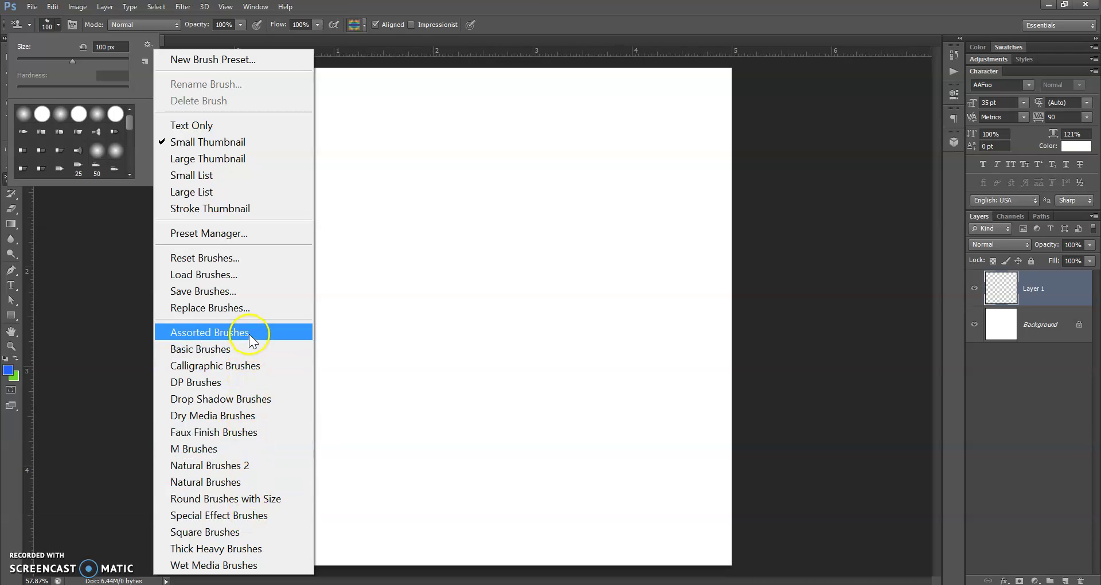
{"action": "left_click", "coordinate": [273, 416]}
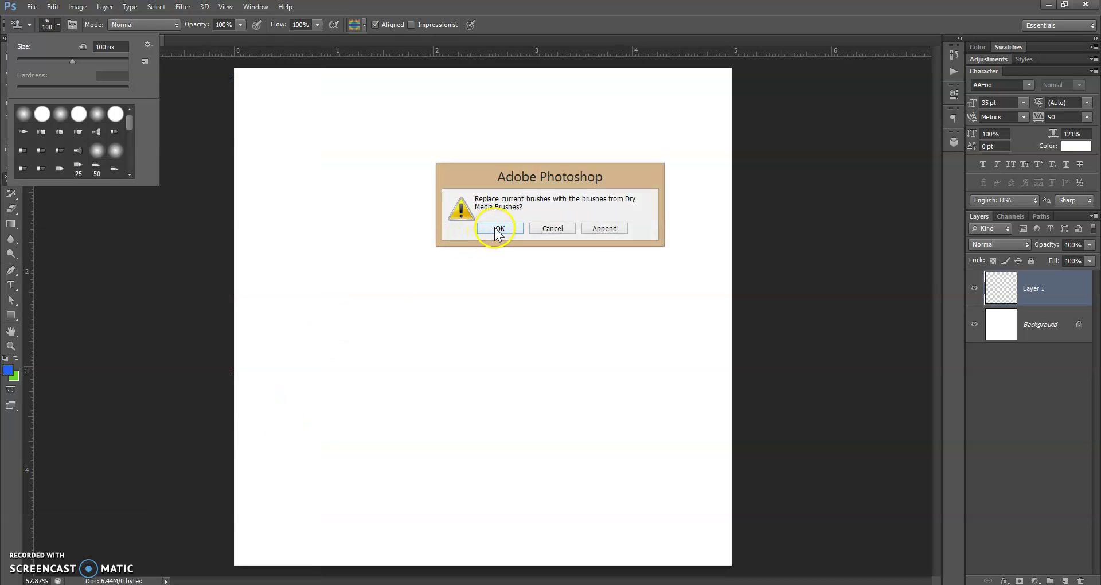
{"action": "left_click", "coordinate": [606, 229]}
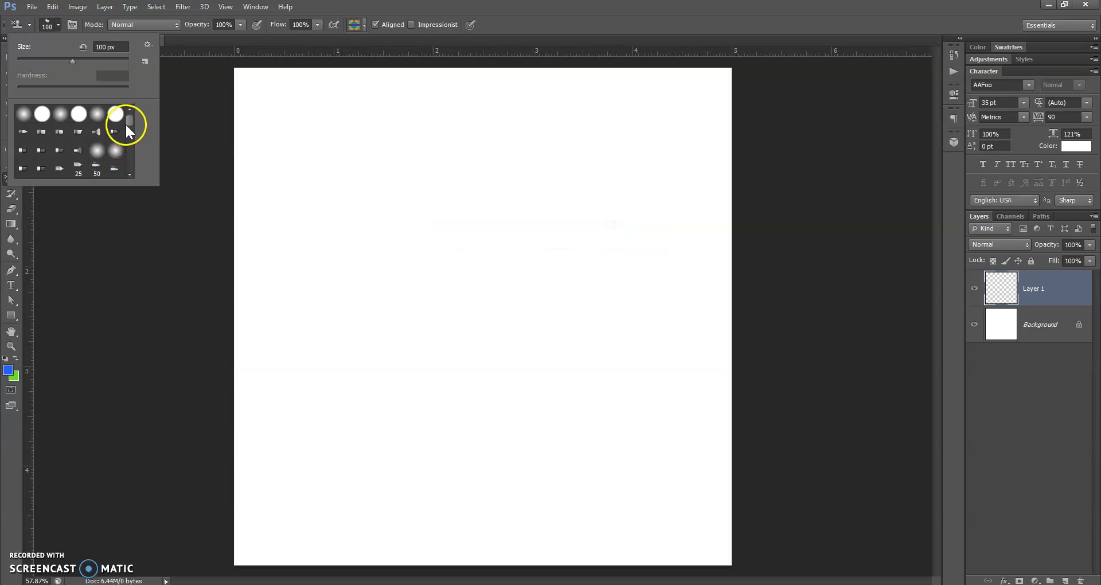
{"action": "left_click_drag", "start_coordinate": [125, 121], "coordinate": [127, 168]}
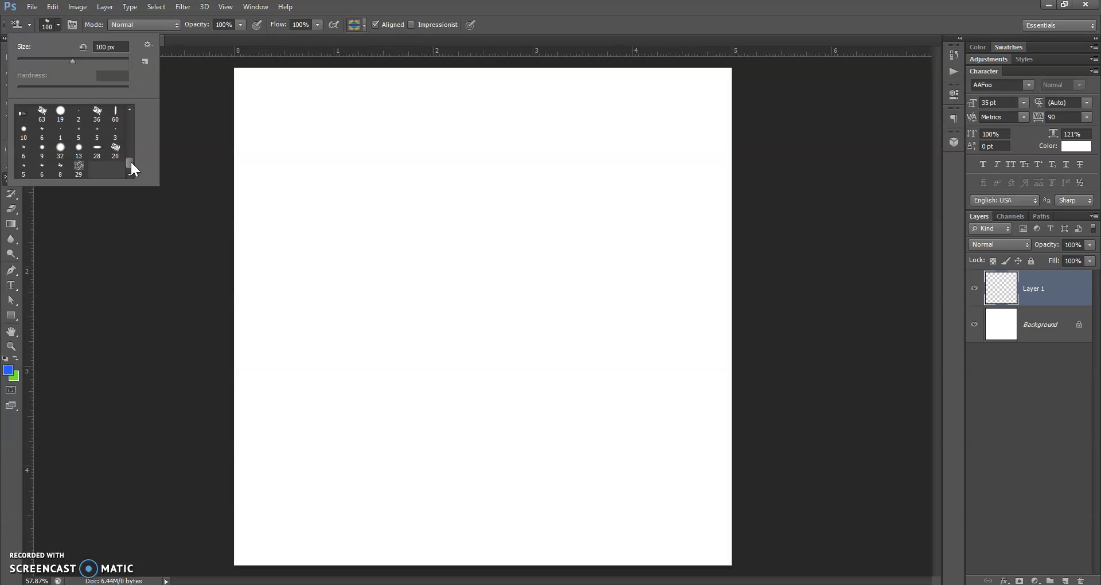
{"action": "left_click_drag", "start_coordinate": [130, 160], "coordinate": [129, 111]}
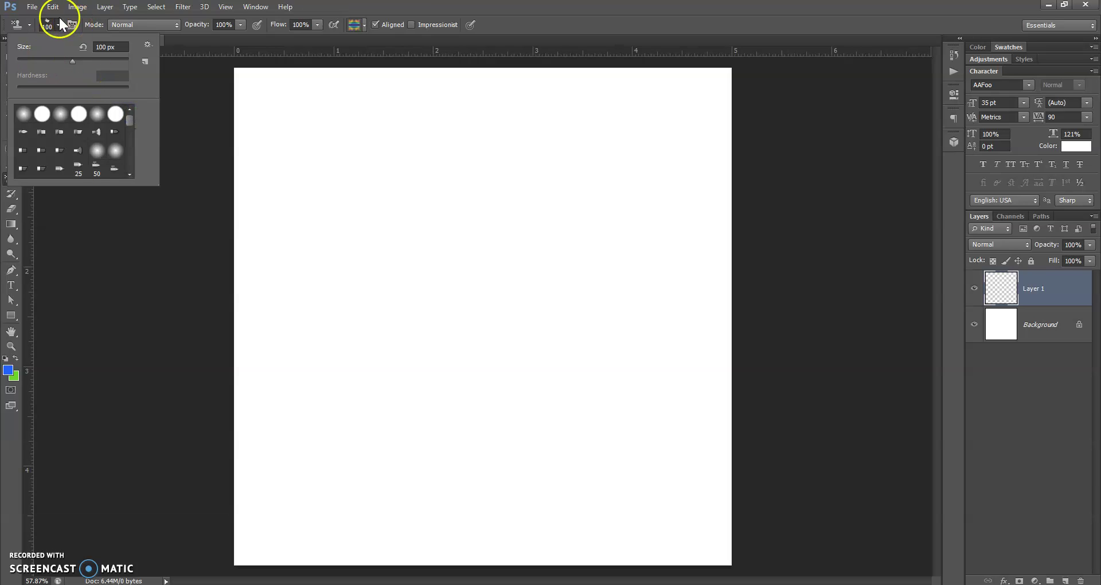
{"action": "left_click", "coordinate": [58, 25]}
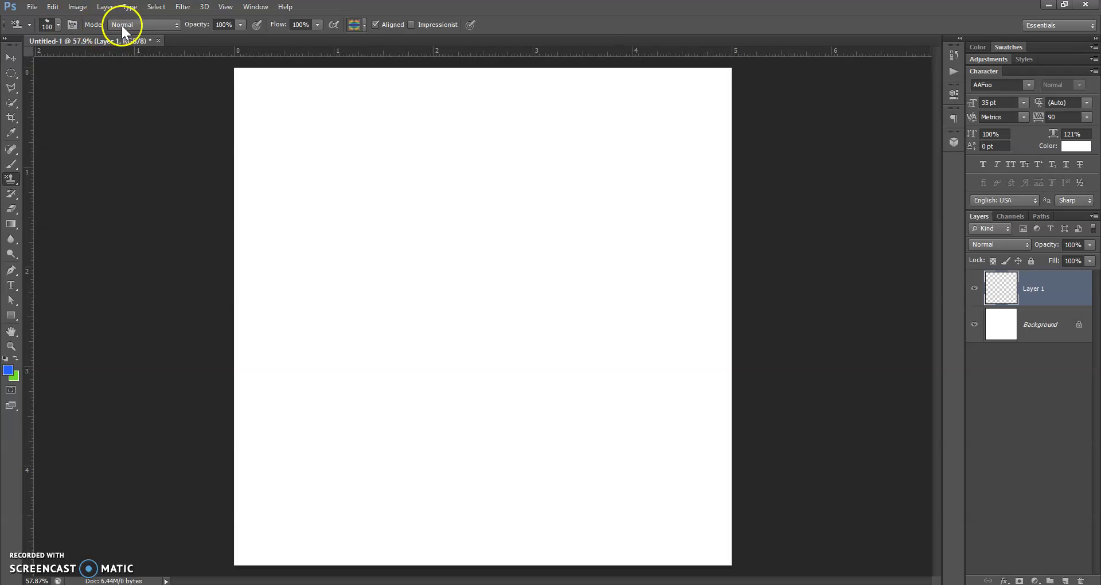
{"action": "left_click", "coordinate": [178, 24]}
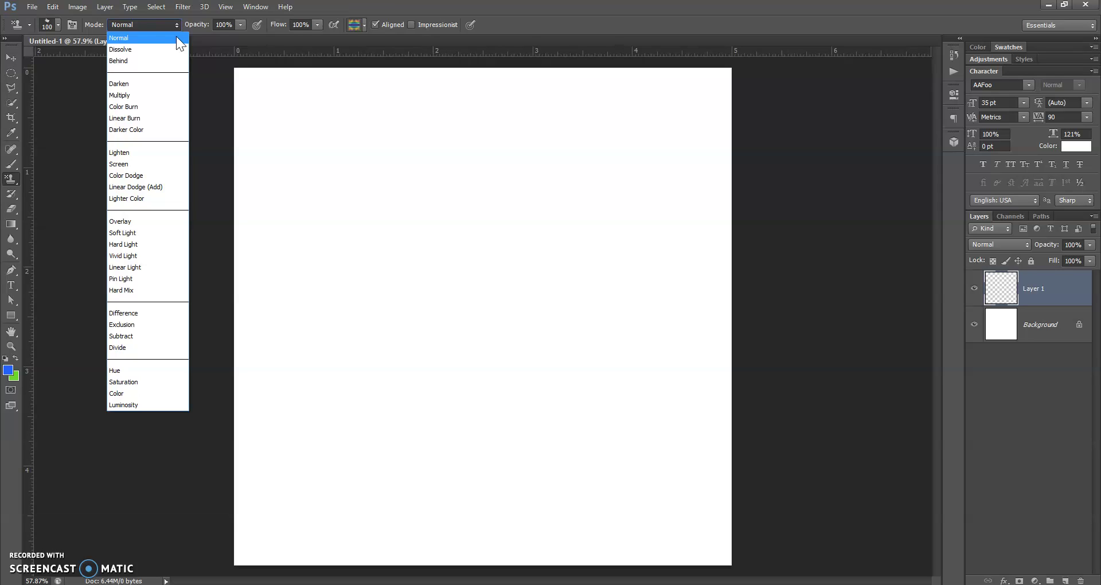
{"action": "left_click", "coordinate": [174, 25]}
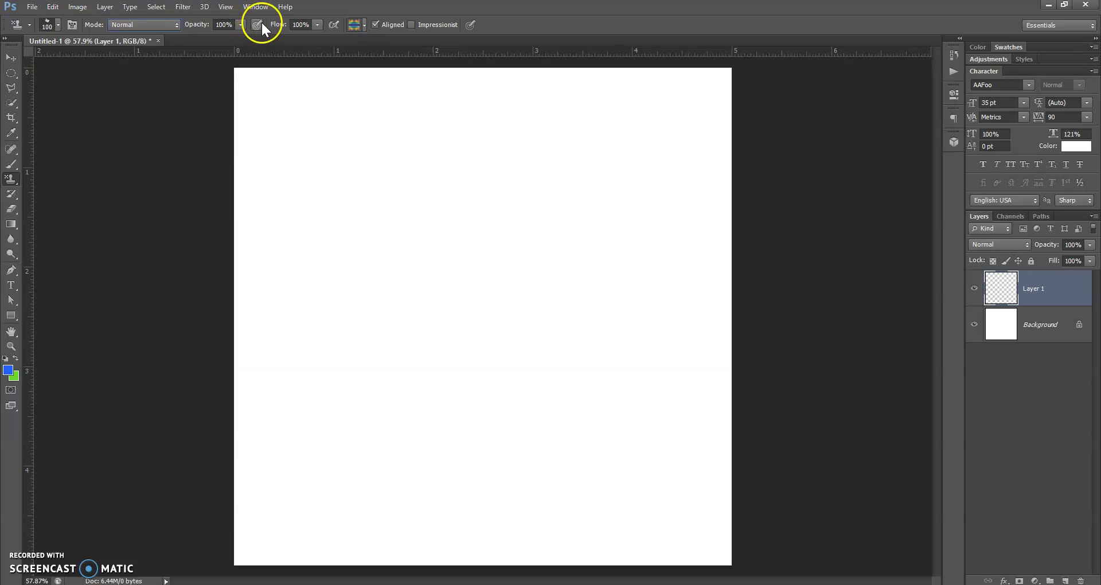
Choose the blue pattern, first in the pattern presets, for the Pattern Stamp.
{"action": "left_click", "coordinate": [365, 27]}
{"action": "left_click", "coordinate": [299, 50]}
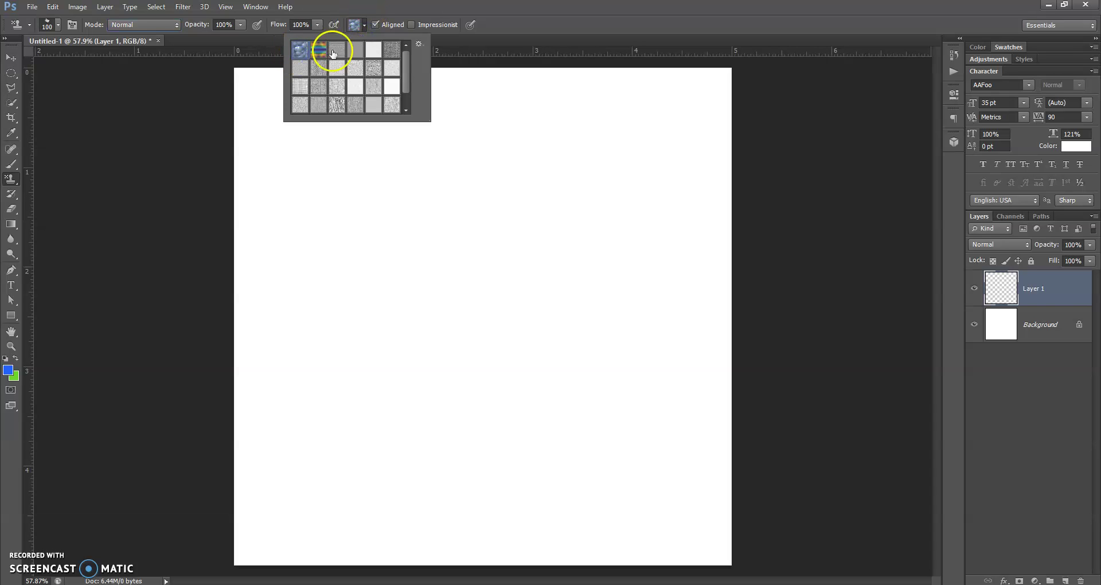
{"action": "left_click", "coordinate": [359, 24]}
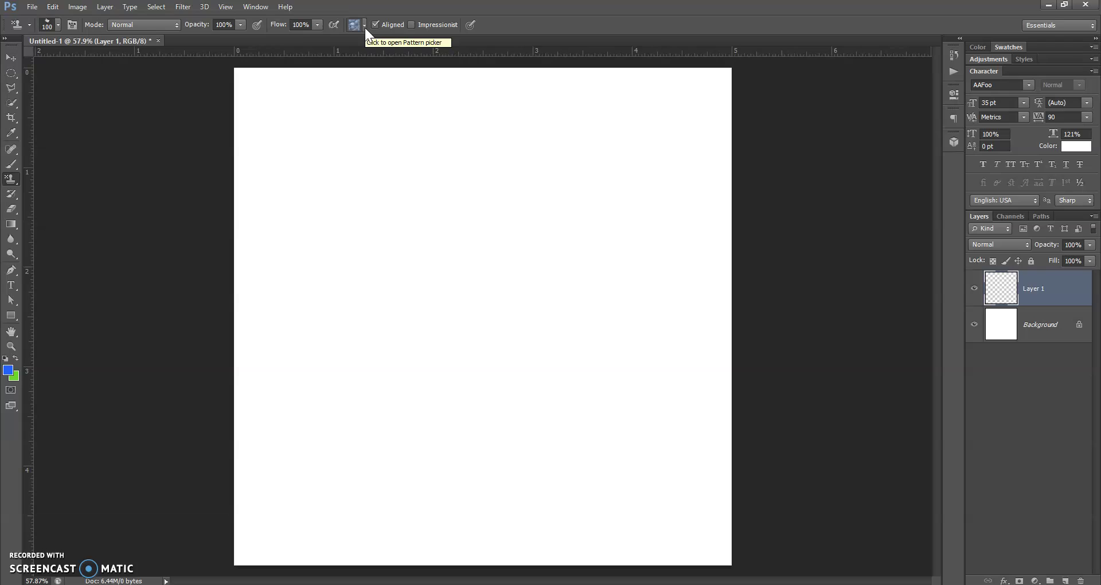
Append the Nature Patterns set to the current pattern presets.
{"action": "left_click_drag", "start_coordinate": [365, 28], "coordinate": [303, 55]}
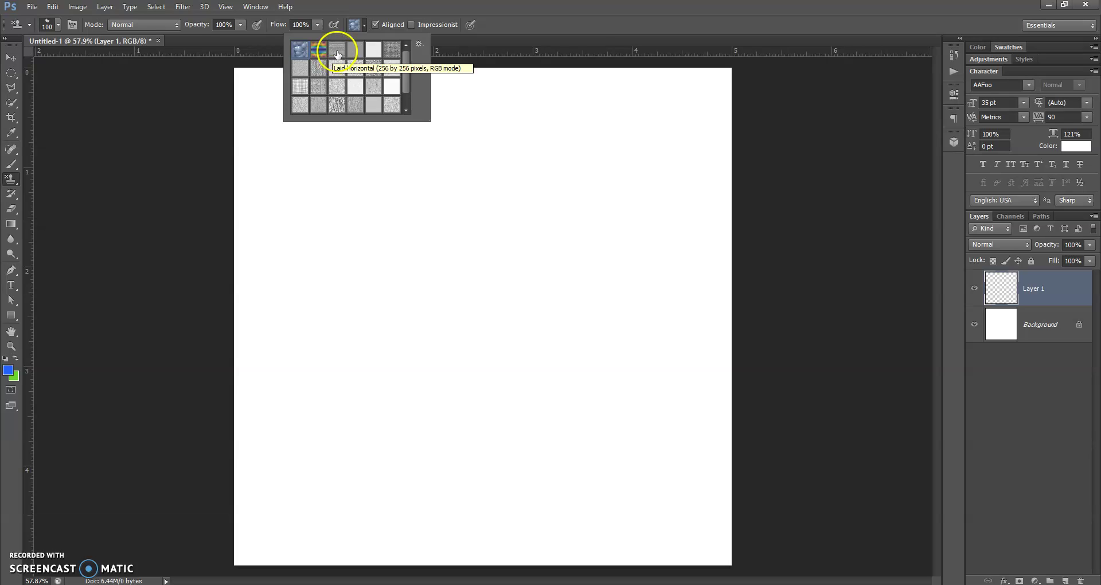
{"action": "left_click", "coordinate": [420, 45]}
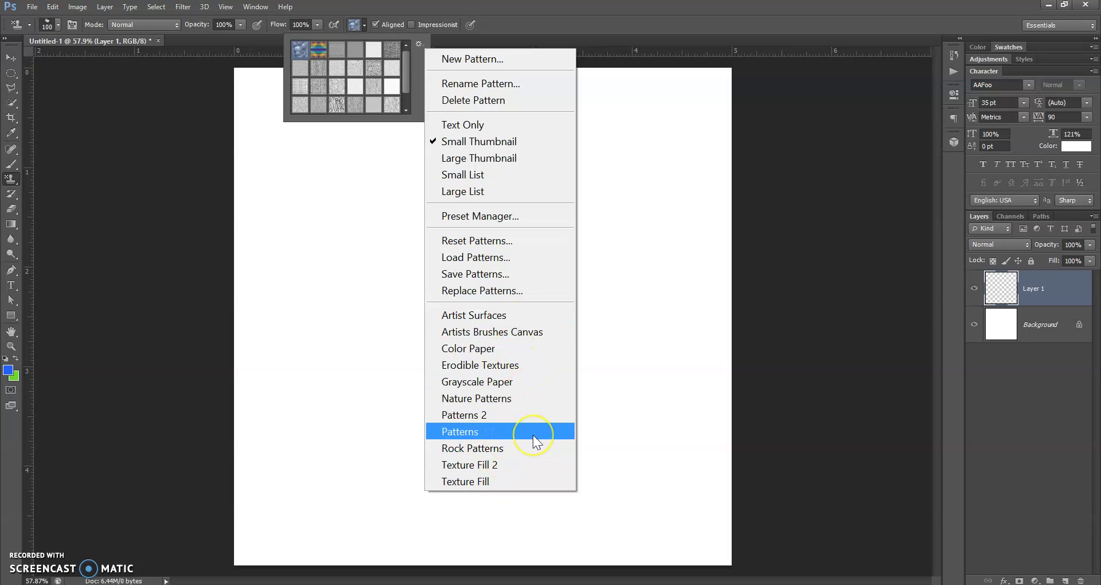
{"action": "left_click", "coordinate": [534, 401]}
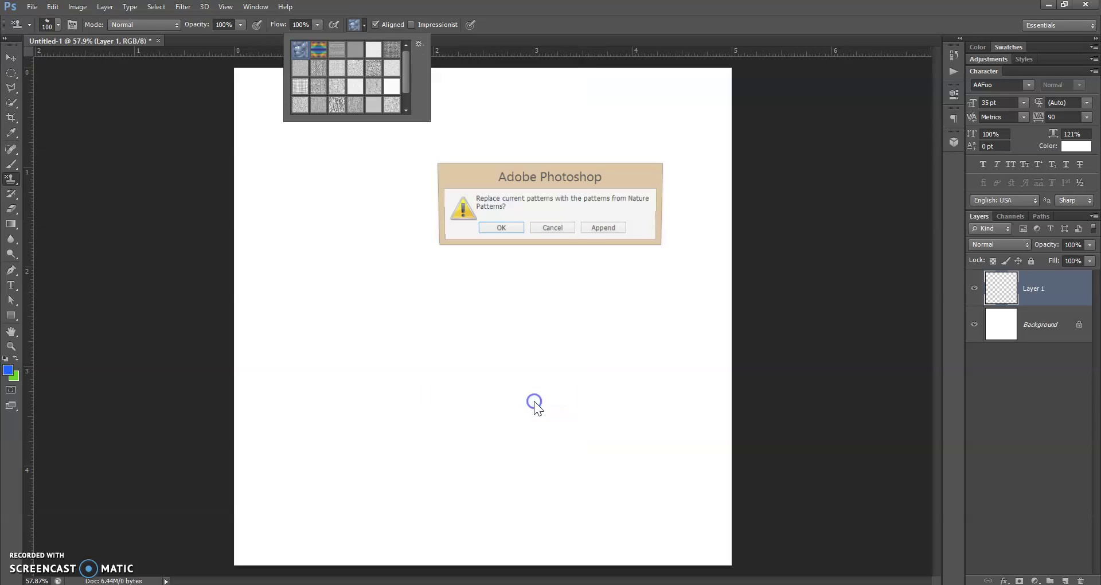
{"action": "left_click", "coordinate": [606, 229]}
{"action": "left_click_drag", "start_coordinate": [406, 72], "coordinate": [406, 90]}
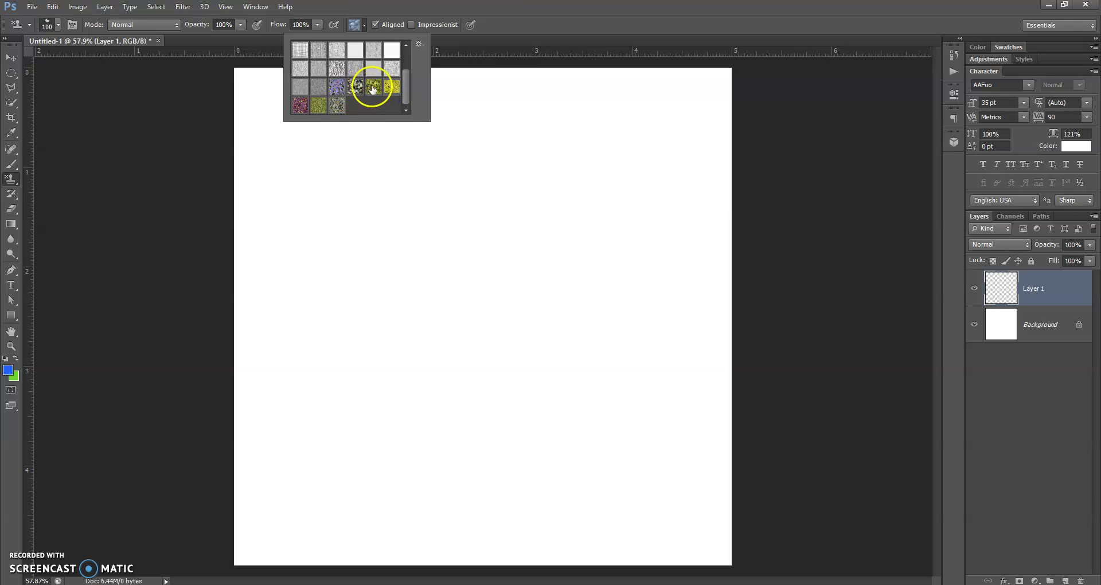
Append the Texture Fill set to the current pattern presets.
{"action": "left_click", "coordinate": [420, 44]}
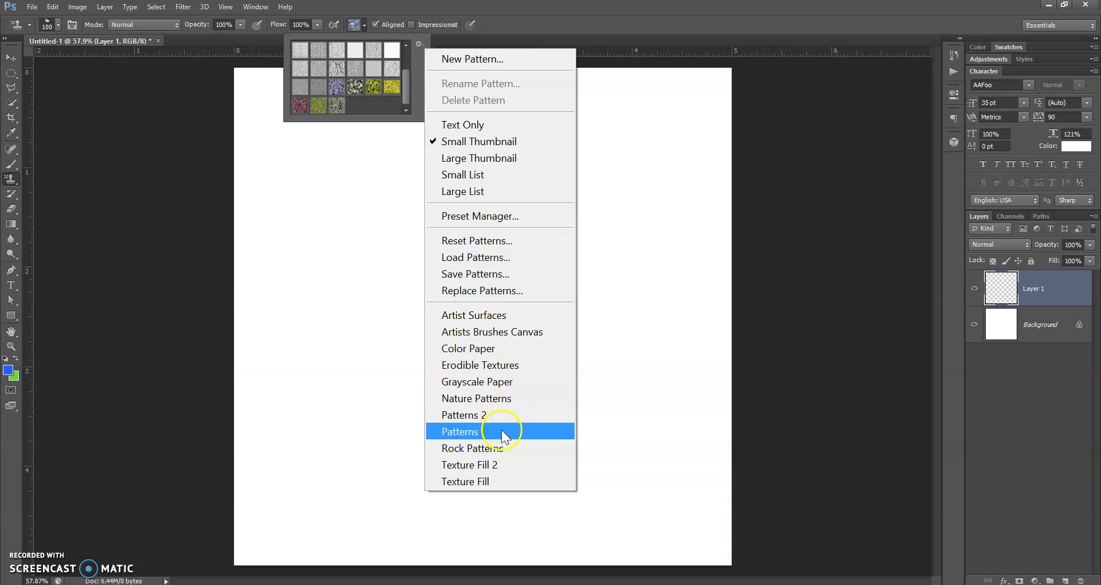
{"action": "left_click", "coordinate": [504, 480]}
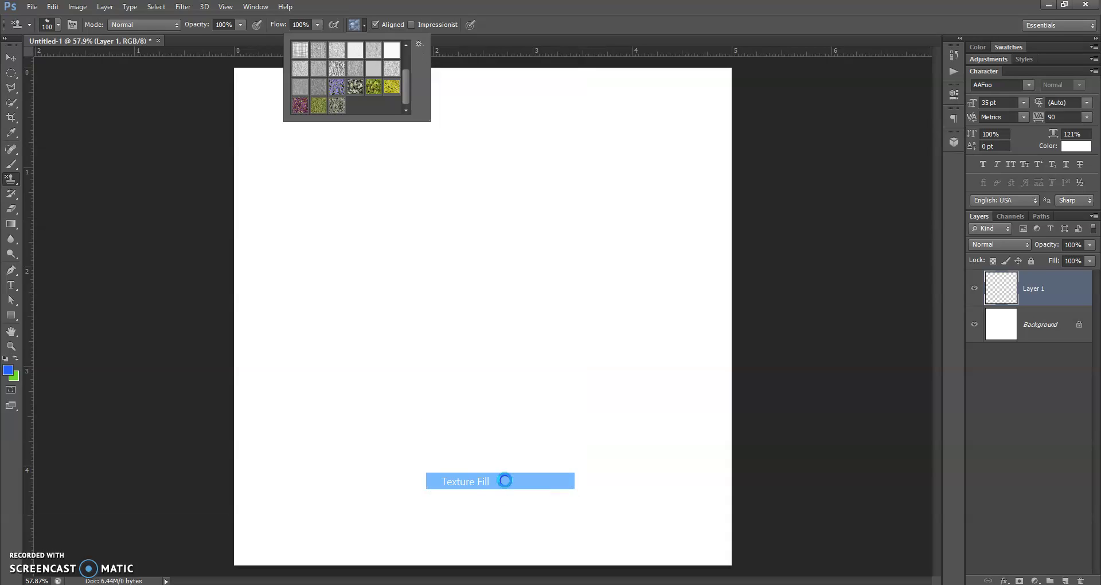
{"action": "left_click", "coordinate": [595, 228]}
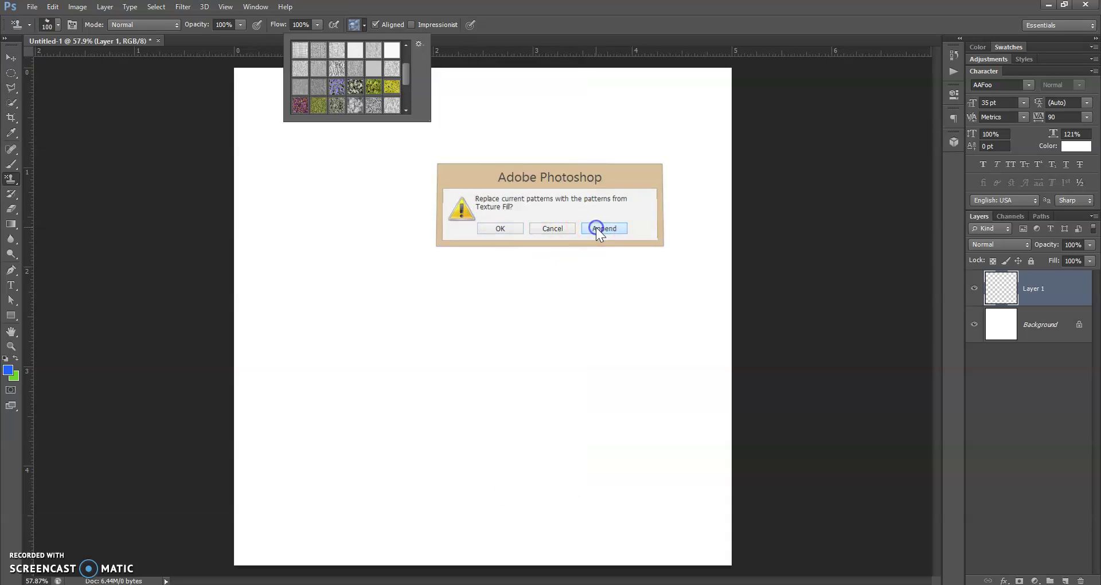
{"action": "left_click", "coordinate": [404, 87]}
{"action": "left_click_drag", "start_coordinate": [404, 88], "coordinate": [408, 108]}
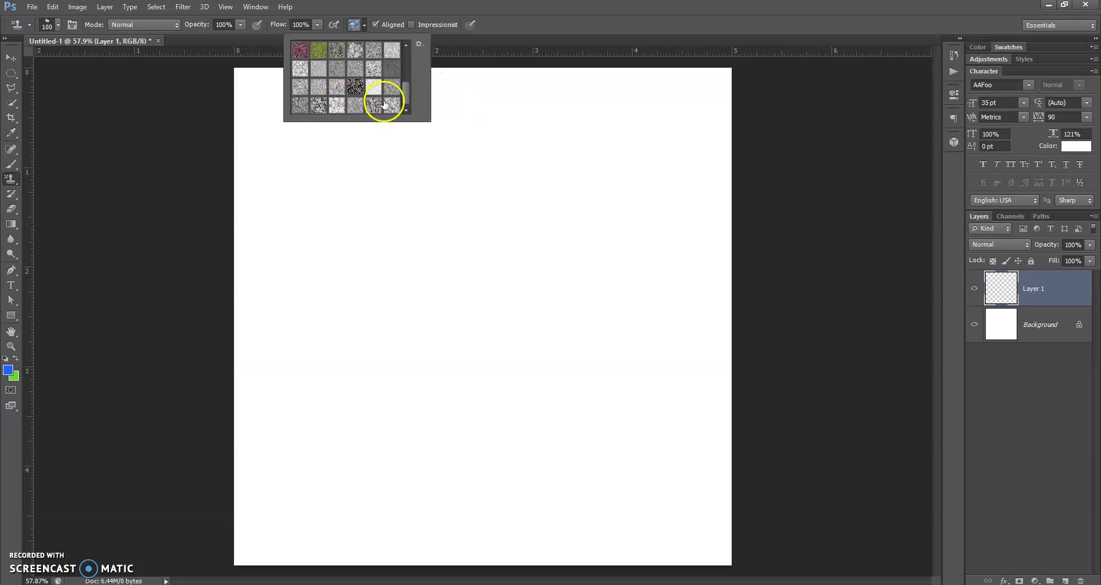
Append the Patterns set to the current pattern presets and look through the added swatches.
{"action": "left_click", "coordinate": [418, 45]}
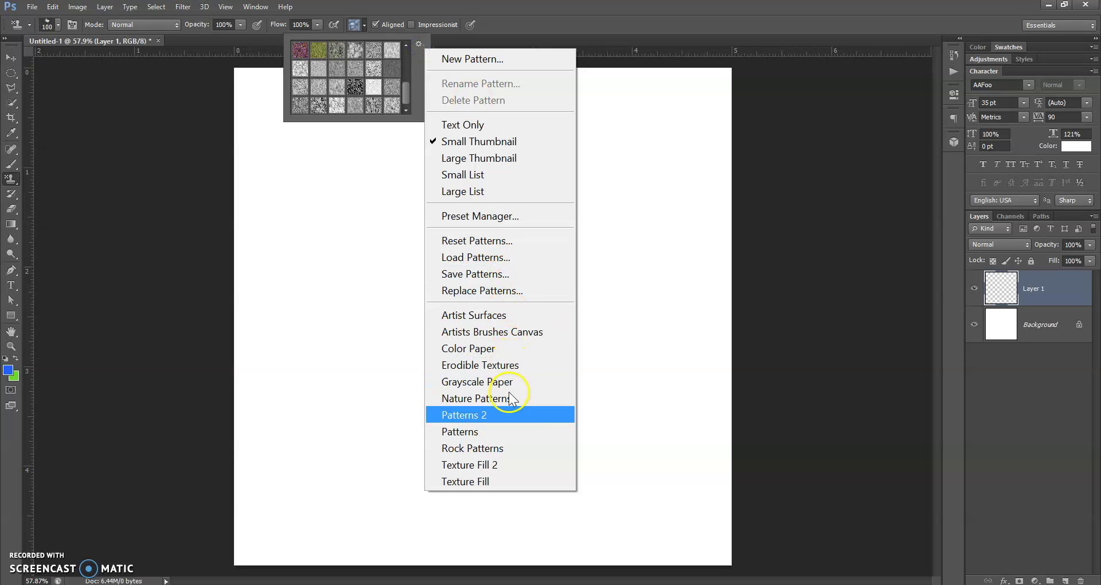
{"action": "left_click", "coordinate": [508, 430]}
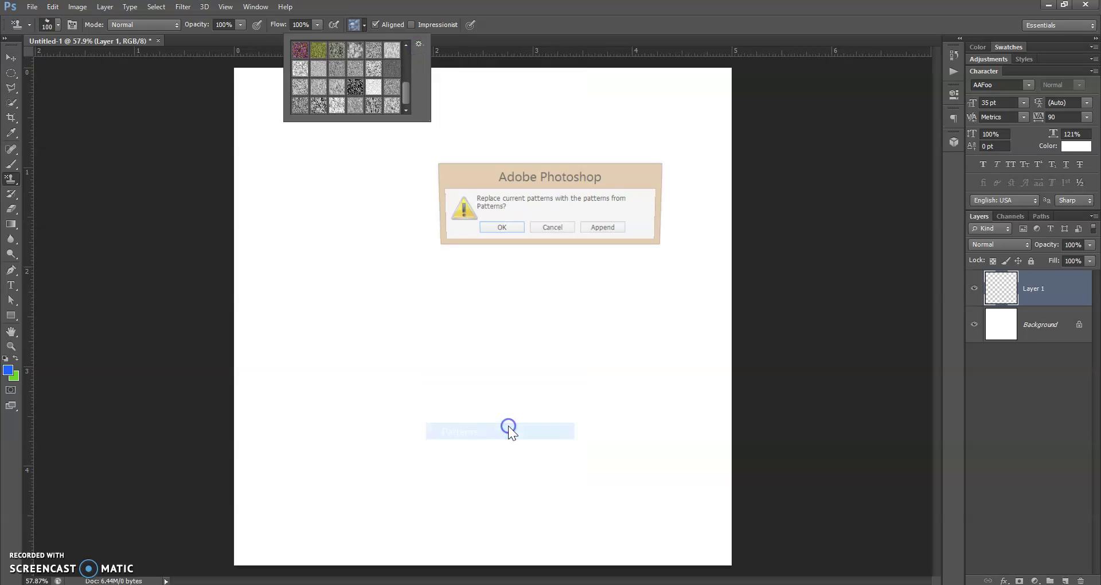
{"action": "left_click", "coordinate": [609, 228]}
{"action": "left_click_drag", "start_coordinate": [406, 76], "coordinate": [407, 97]}
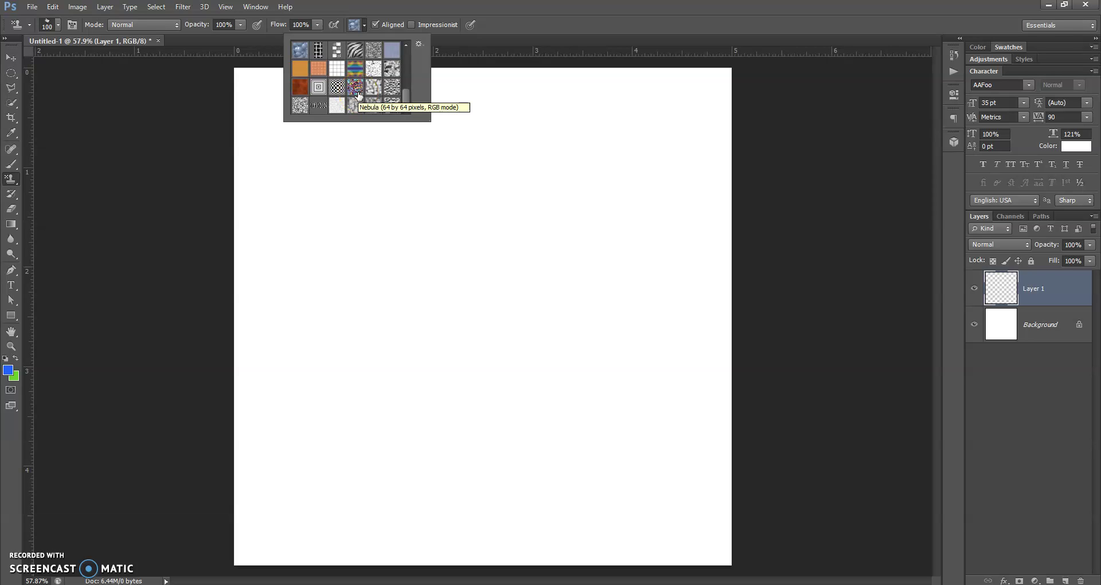
{"action": "left_click", "coordinate": [407, 97]}
{"action": "left_click_drag", "start_coordinate": [406, 94], "coordinate": [402, 60]}
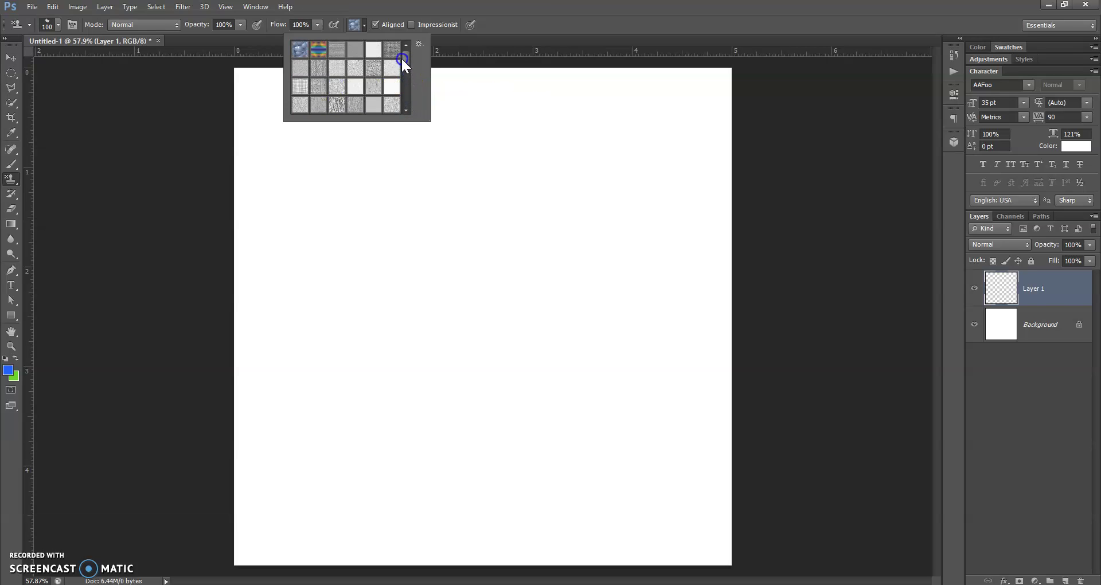
Choose the multicoloured blue, orange and green pattern, second in the pattern presets, for the Pattern Stamp.
{"action": "left_click", "coordinate": [319, 53]}
{"action": "left_click", "coordinate": [320, 51]}
{"action": "left_click", "coordinate": [500, 22]}
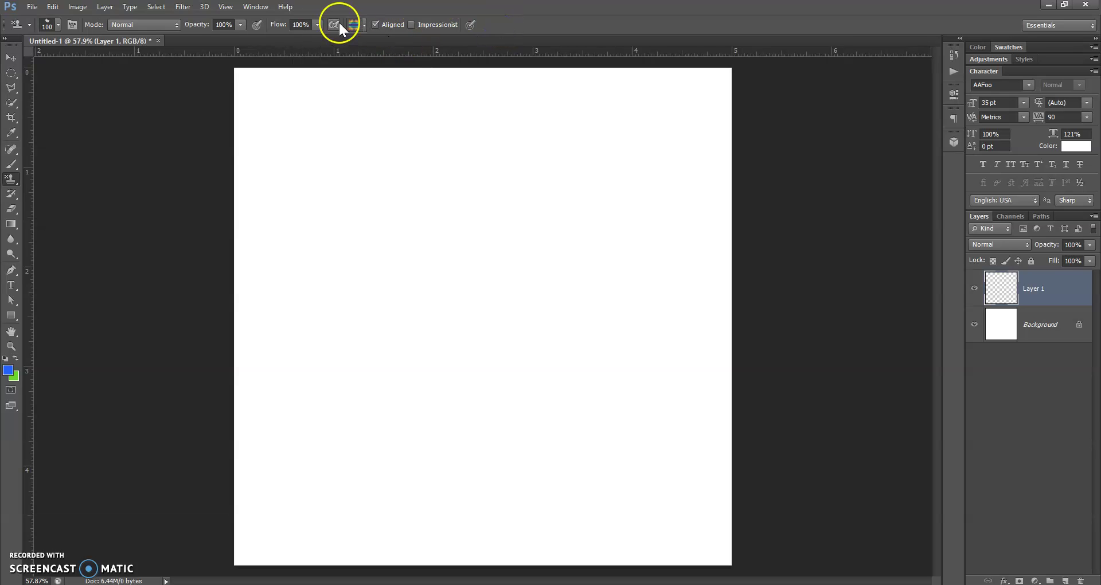
Paint a trial winding stroke of the pattern with the 100 px hard round brush, then undo the stroke.
{"action": "left_click", "coordinate": [58, 25]}
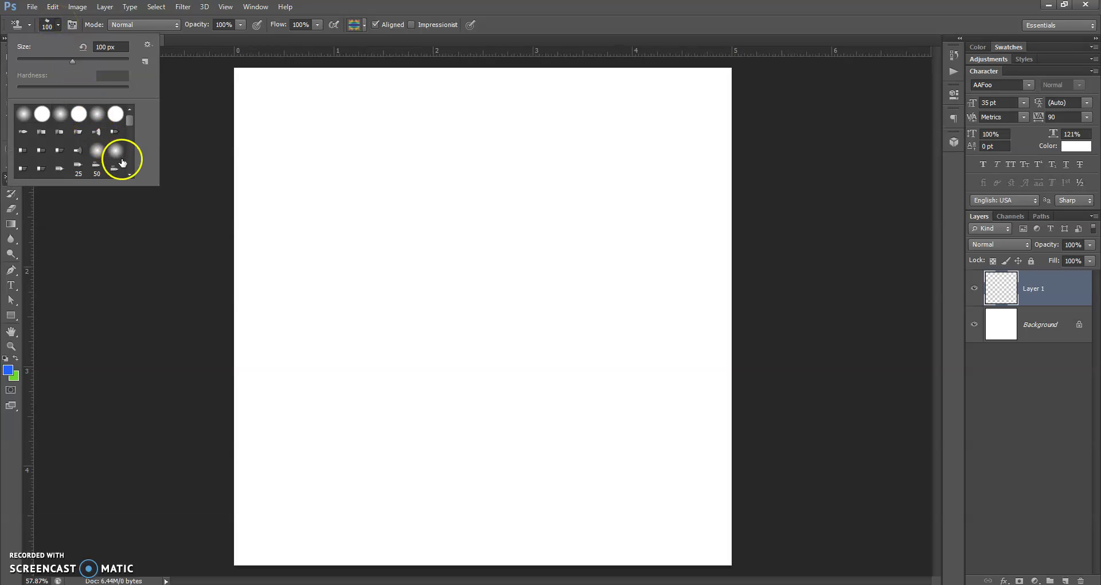
{"action": "left_click", "coordinate": [78, 118]}
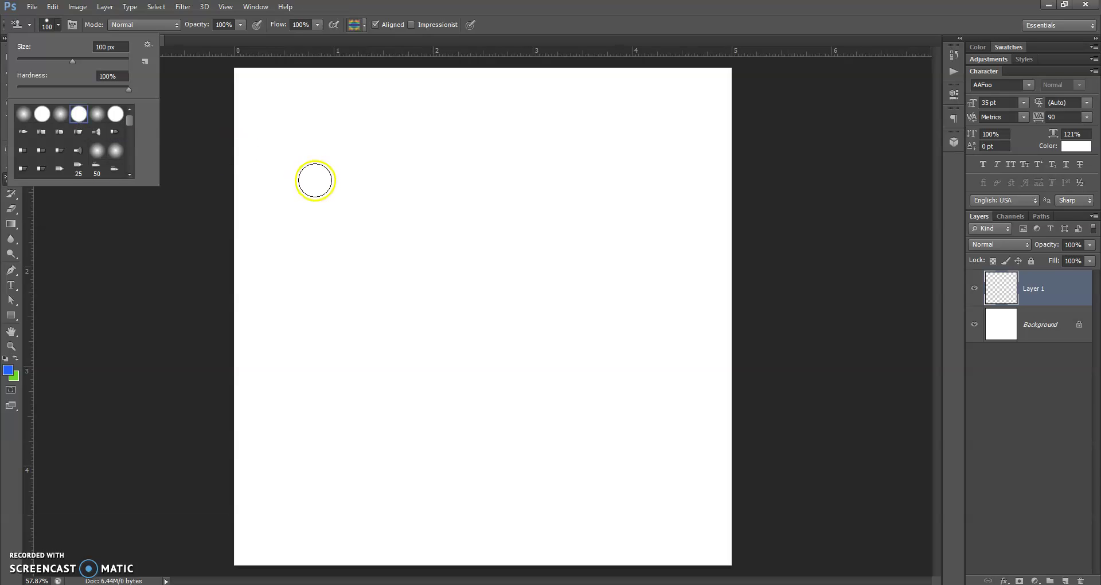
{"action": "mouse_move", "coordinate": [329, 204]}
{"action": "left_mouse_down"}
{"action": "mouse_move", "coordinate": [460, 200]}
{"action": "mouse_move", "coordinate": [366, 289]}
{"action": "mouse_move", "coordinate": [485, 266]}
{"action": "mouse_move", "coordinate": [574, 280]}
{"action": "mouse_move", "coordinate": [544, 318]}
{"action": "mouse_move", "coordinate": [509, 408]}
{"action": "mouse_move", "coordinate": [591, 414]}
{"action": "mouse_move", "coordinate": [620, 460]}
{"action": "mouse_move", "coordinate": [600, 498]}
{"action": "left_mouse_up"}
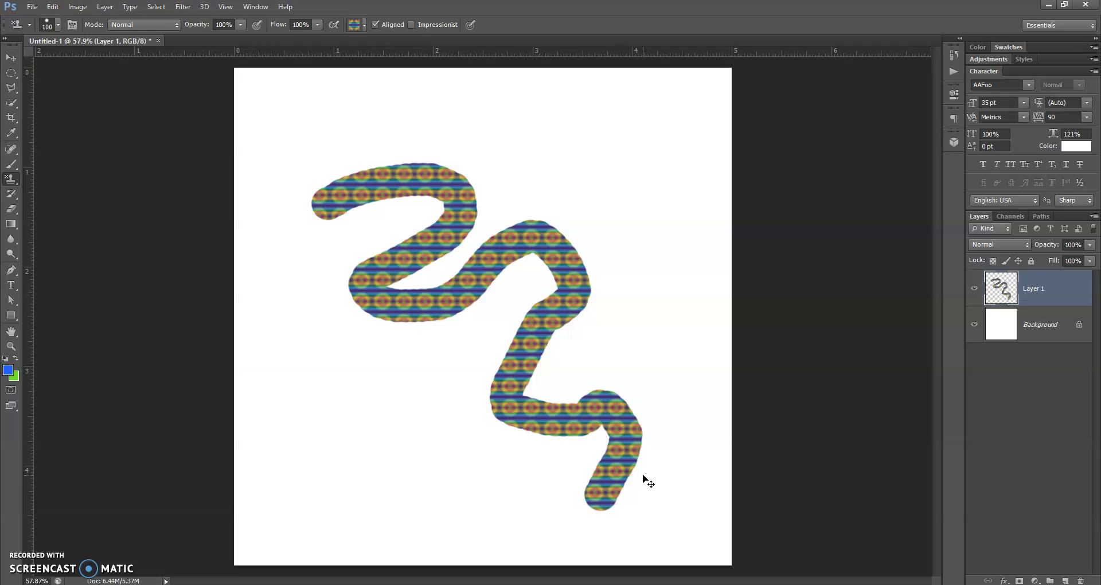
{"action": "key", "text": "ctrl+z"}
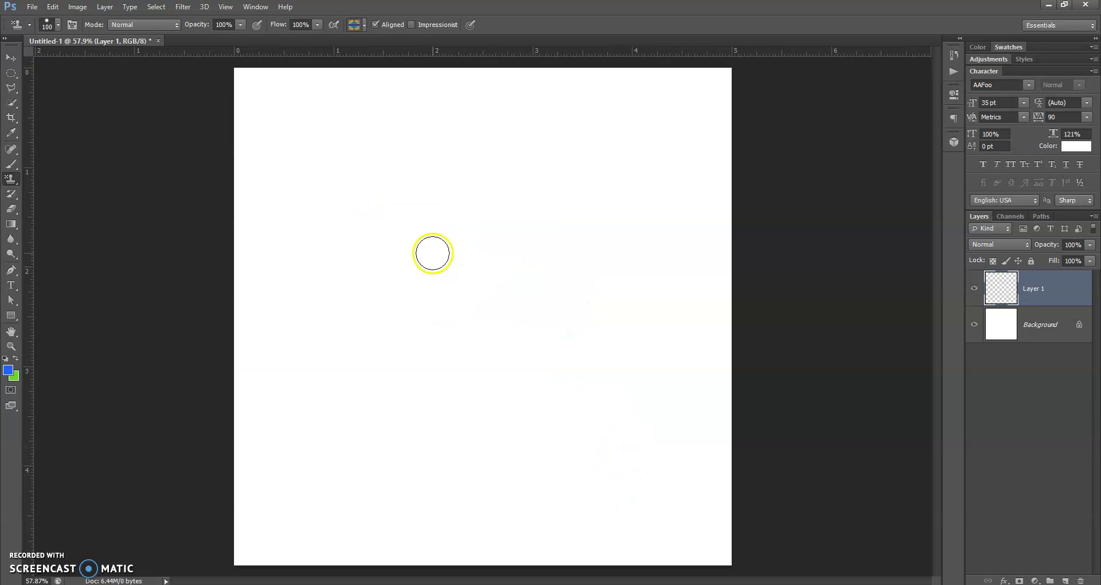
Choose the Oil Medium Wet Flow brush for the Pattern Stamp and set its size to 825 px.
{"action": "left_click", "coordinate": [57, 26]}
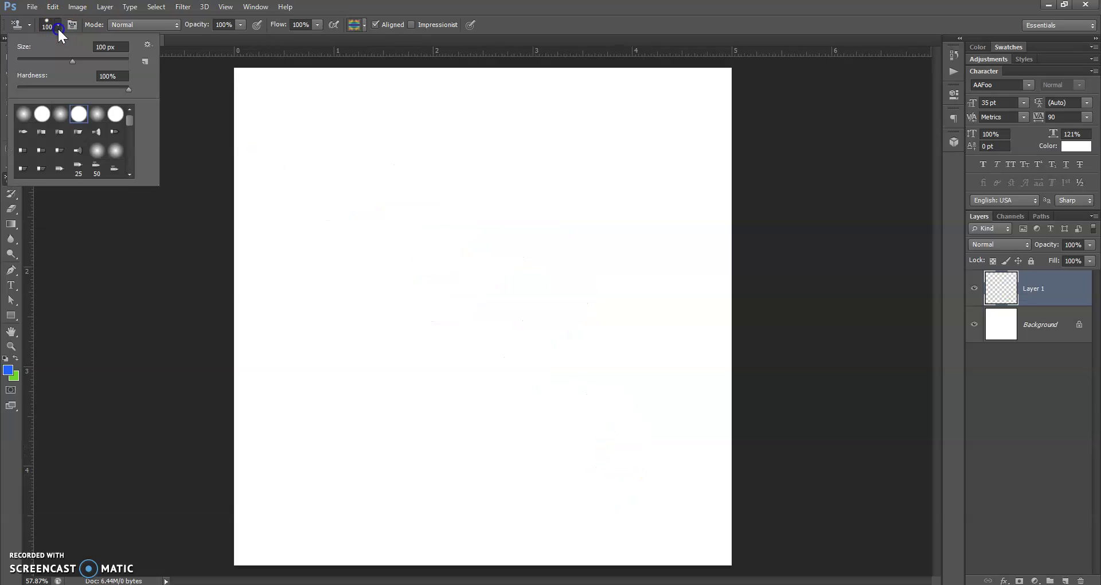
{"action": "left_click_drag", "start_coordinate": [130, 119], "coordinate": [131, 140]}
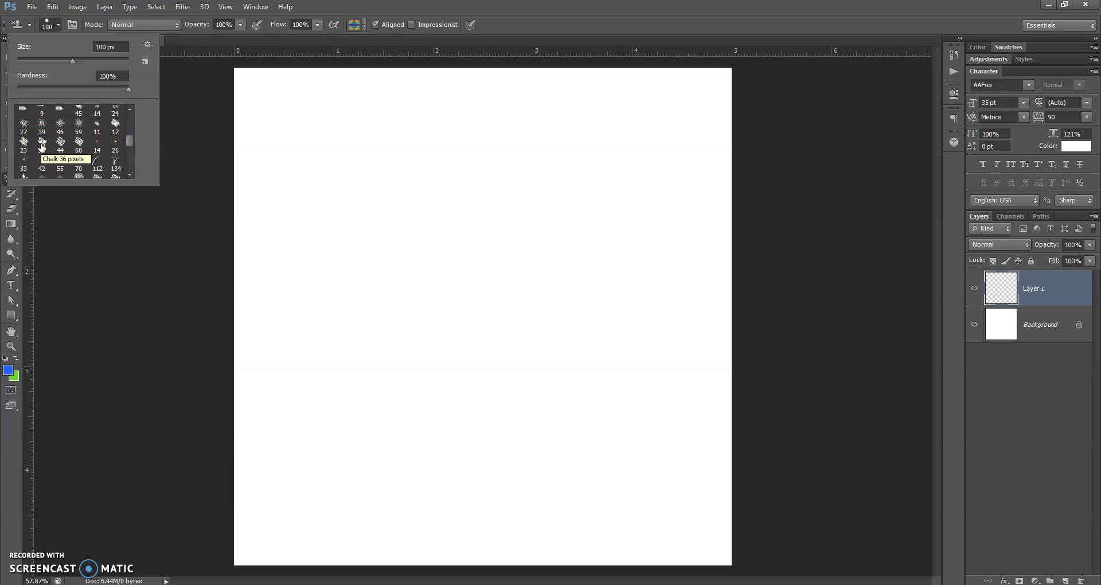
{"action": "left_click_drag", "start_coordinate": [127, 142], "coordinate": [128, 151]}
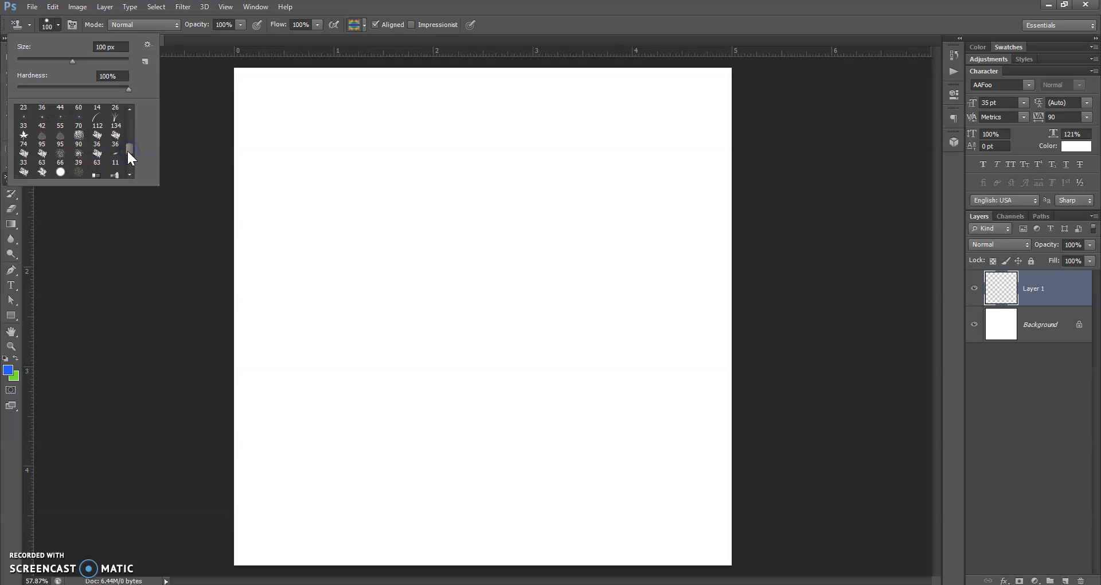
{"action": "left_click", "coordinate": [42, 172]}
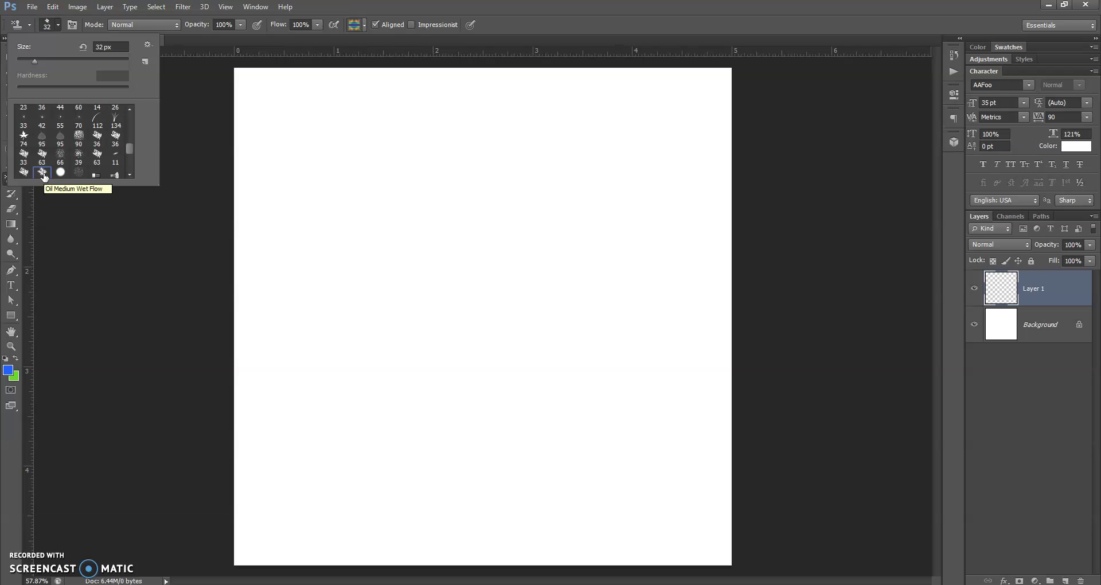
{"action": "left_click_drag", "start_coordinate": [339, 213], "coordinate": [359, 232]}
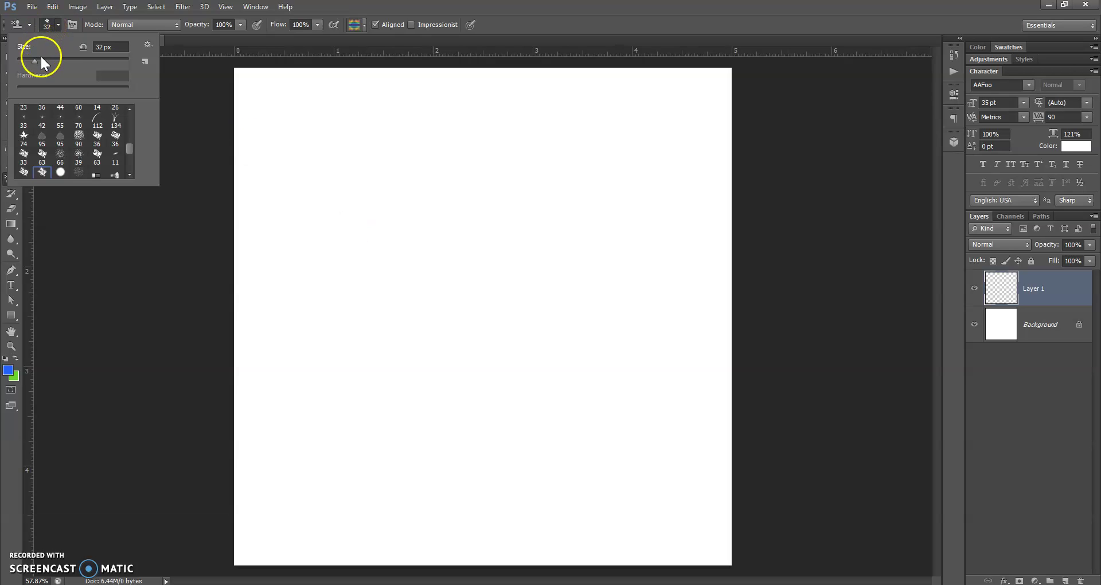
{"action": "left_click", "coordinate": [35, 61]}
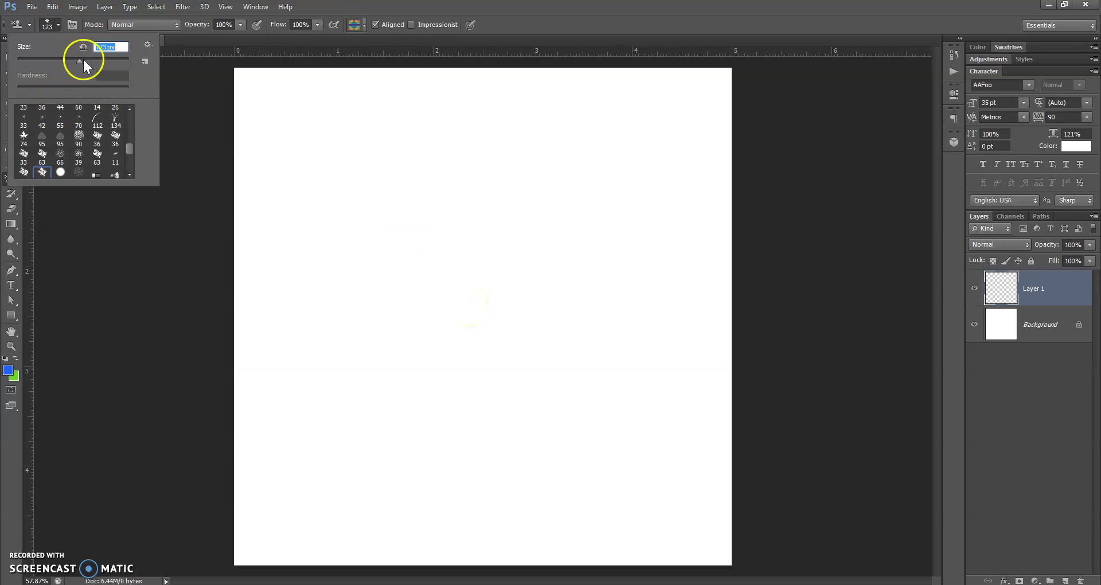
{"action": "left_click_drag", "start_coordinate": [113, 61], "coordinate": [118, 59]}
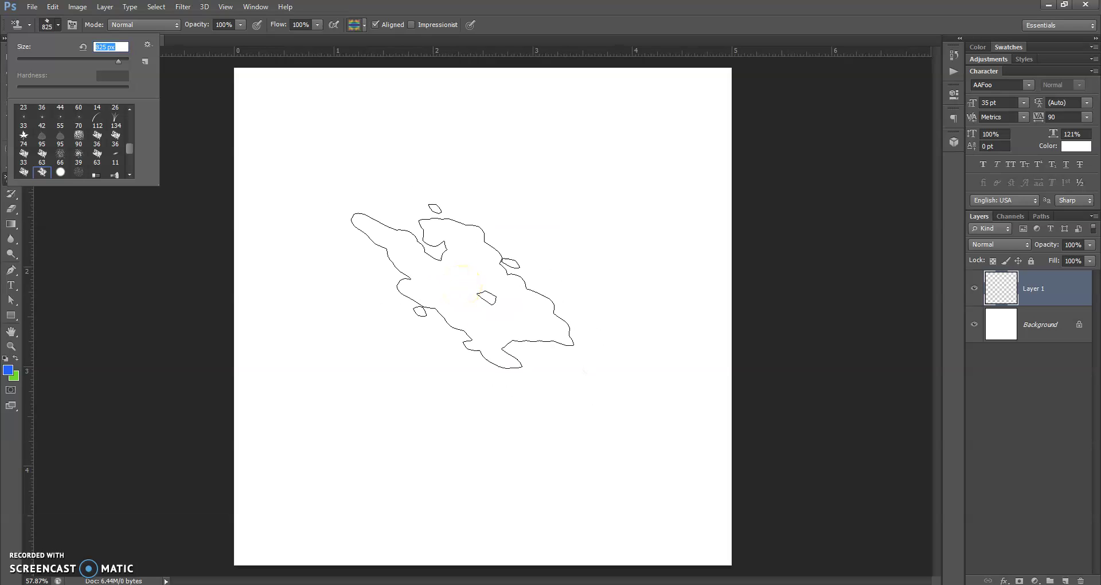
{"action": "type", "text": "]]]]]]]"}
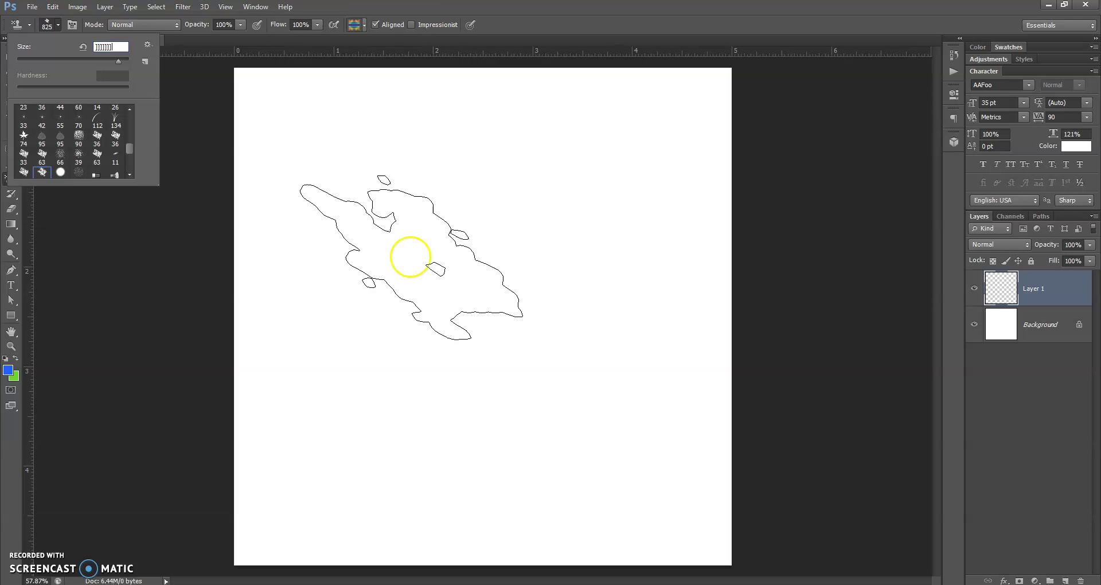
{"action": "left_click", "coordinate": [193, 41]}
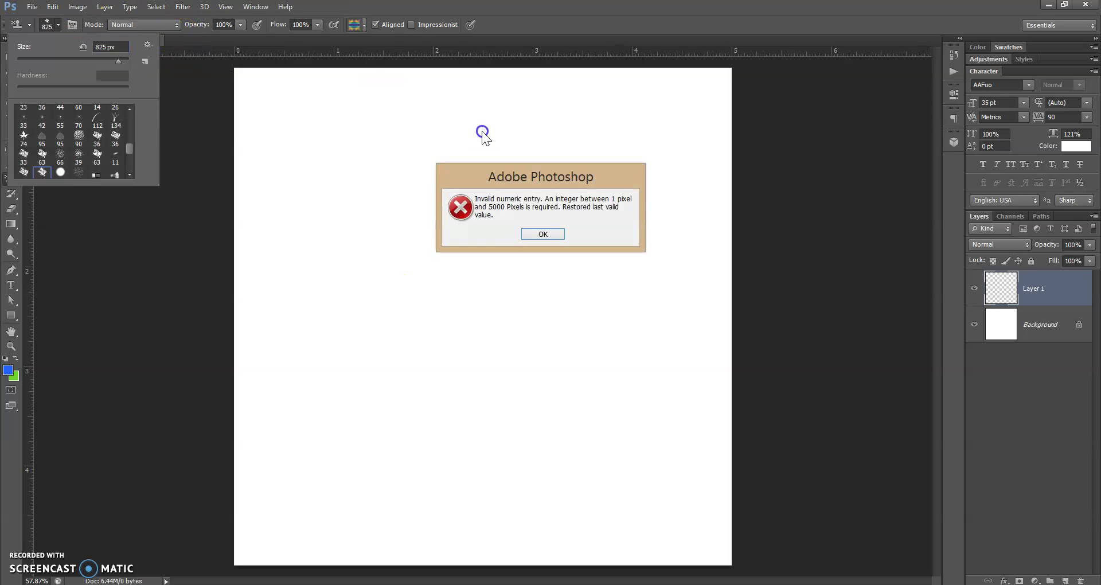
{"action": "left_click", "coordinate": [545, 233]}
{"action": "mouse_move", "coordinate": [277, 101]}
{"action": "left_mouse_down"}
{"action": "mouse_move", "coordinate": [450, 255]}
{"action": "mouse_move", "coordinate": [210, 83]}
{"action": "mouse_move", "coordinate": [196, 44]}
{"action": "left_mouse_up"}
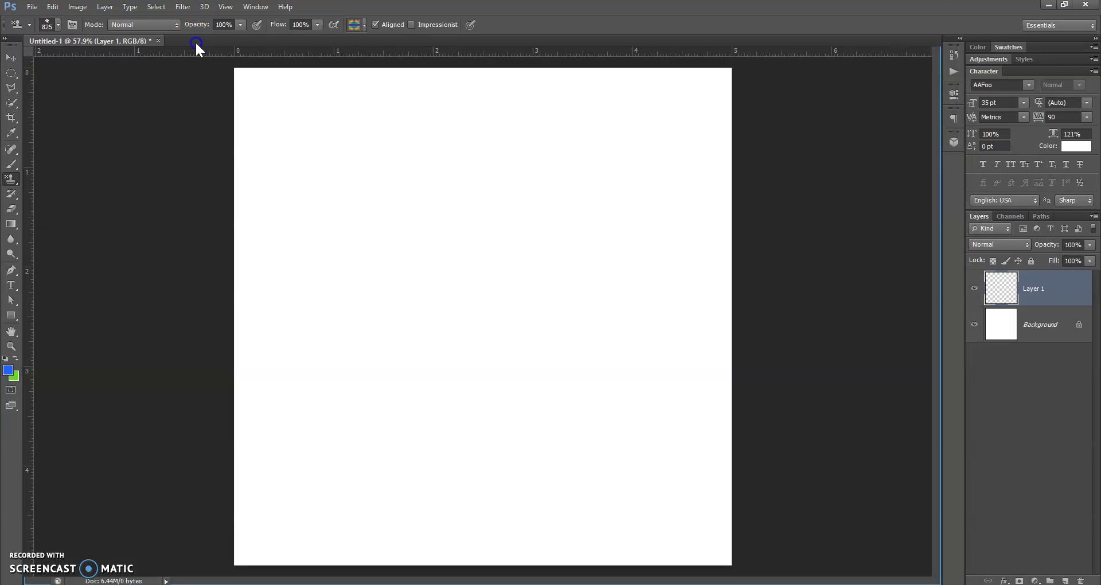
Enlarge the Oil Medium Wet Flow brush further until its tip spans more than half the canvas width.
{"action": "key", "text": "bracketright"}
{"action": "key", "text": "bracketright"}
{"action": "key", "text": "bracketright"}
{"action": "key", "text": "bracketright"}
{"action": "key", "text": "bracketright"}
{"action": "key", "text": "bracketright"}
{"action": "key", "text": "bracketleft"}
{"action": "key", "text": "bracketleft"}
{"action": "key", "text": "bracketleft"}
{"action": "key", "text": "bracketleft"}
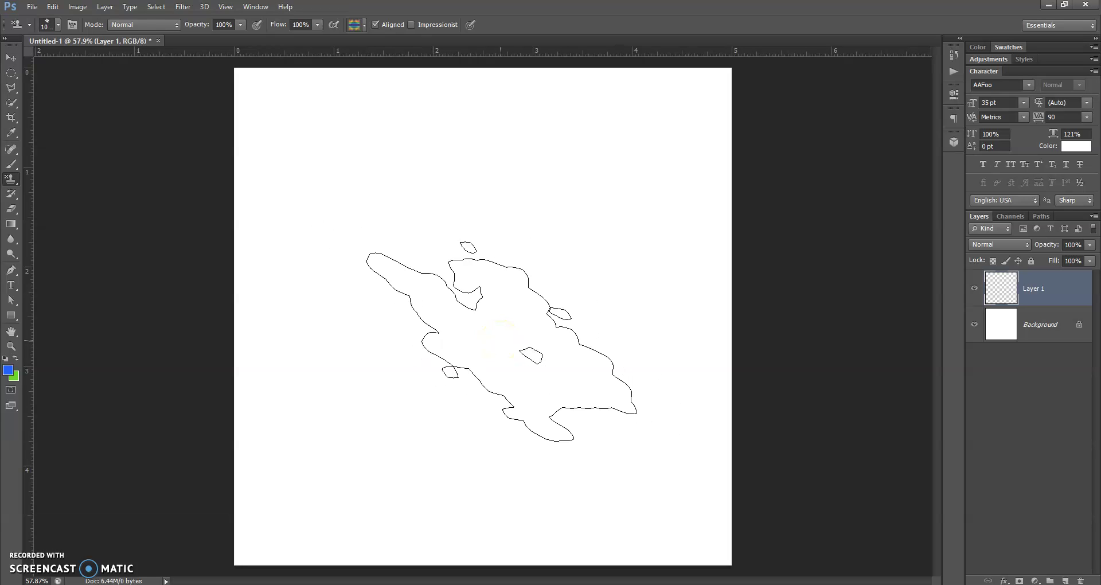
{"action": "key", "text": "bracketright"}
Stamp the multicoloured pattern repeatedly on Layer 1 until it covers most of the canvas in soft, overlapping patches.
{"action": "left_click", "coordinate": [389, 275]}
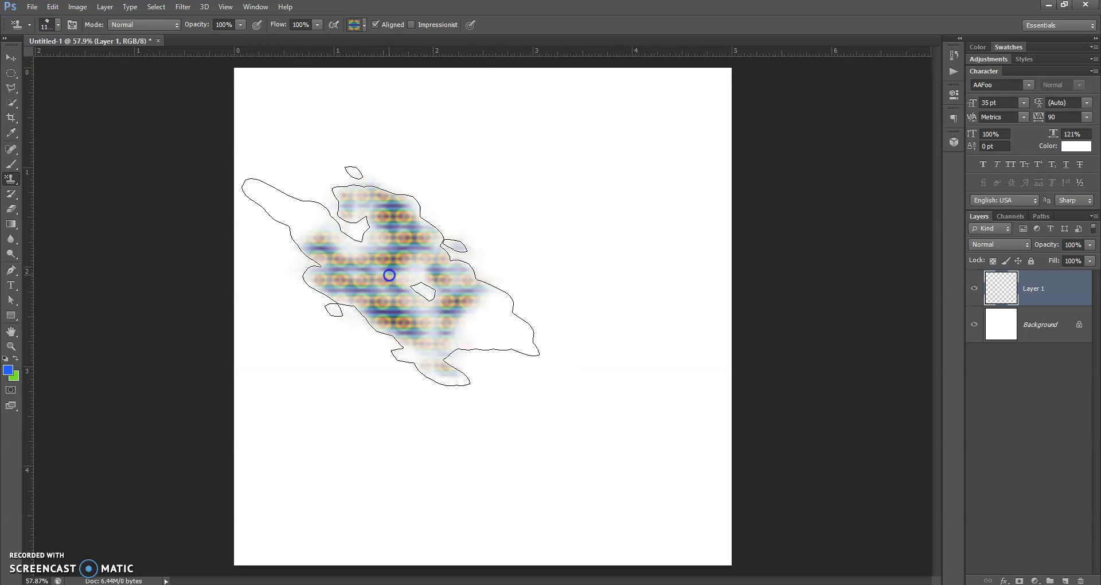
{"action": "mouse_move", "coordinate": [419, 240]}
{"action": "left_mouse_down"}
{"action": "mouse_move", "coordinate": [425, 226]}
{"action": "mouse_move", "coordinate": [480, 216]}
{"action": "mouse_move", "coordinate": [524, 256]}
{"action": "mouse_move", "coordinate": [563, 386]}
{"action": "mouse_move", "coordinate": [474, 460]}
{"action": "mouse_move", "coordinate": [342, 503]}
{"action": "left_mouse_up"}
{"action": "left_click", "coordinate": [295, 348]}
{"action": "left_click", "coordinate": [275, 222]}
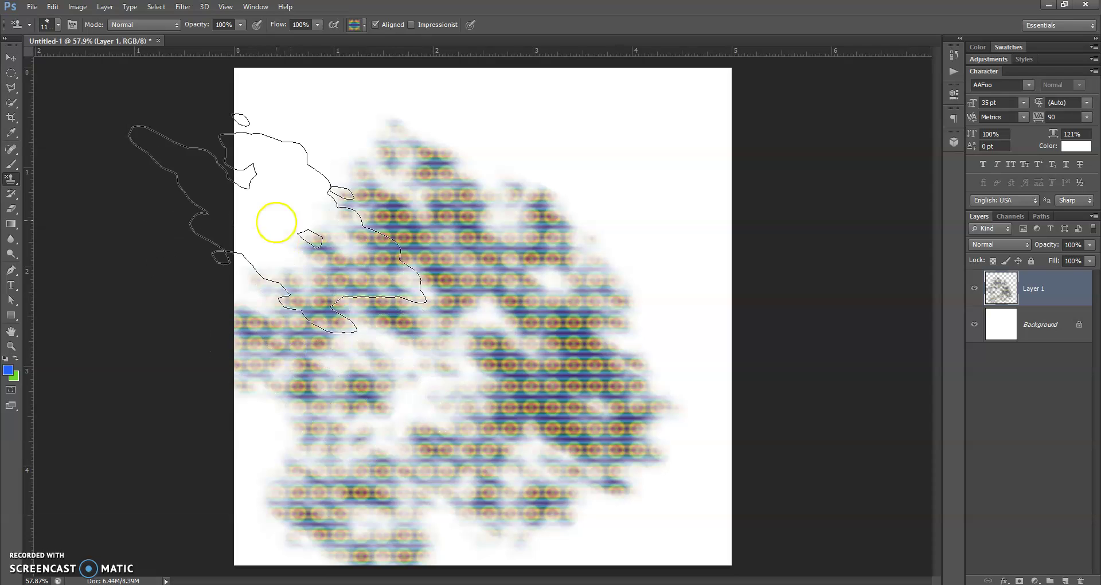
{"action": "left_click", "coordinate": [302, 138]}
{"action": "left_click", "coordinate": [468, 130]}
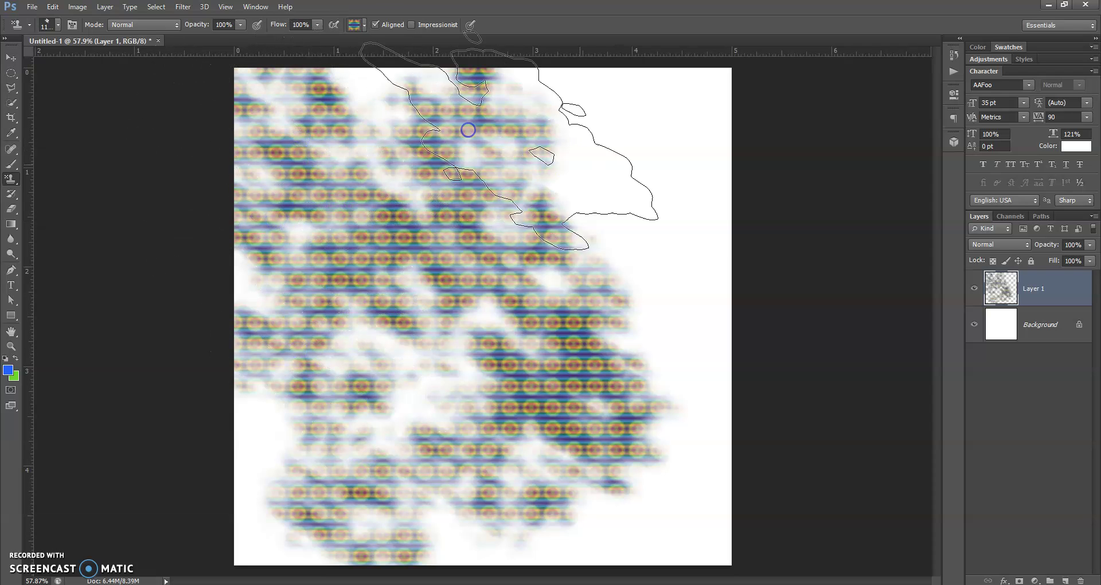
{"action": "left_click", "coordinate": [635, 147]}
{"action": "left_click", "coordinate": [681, 315]}
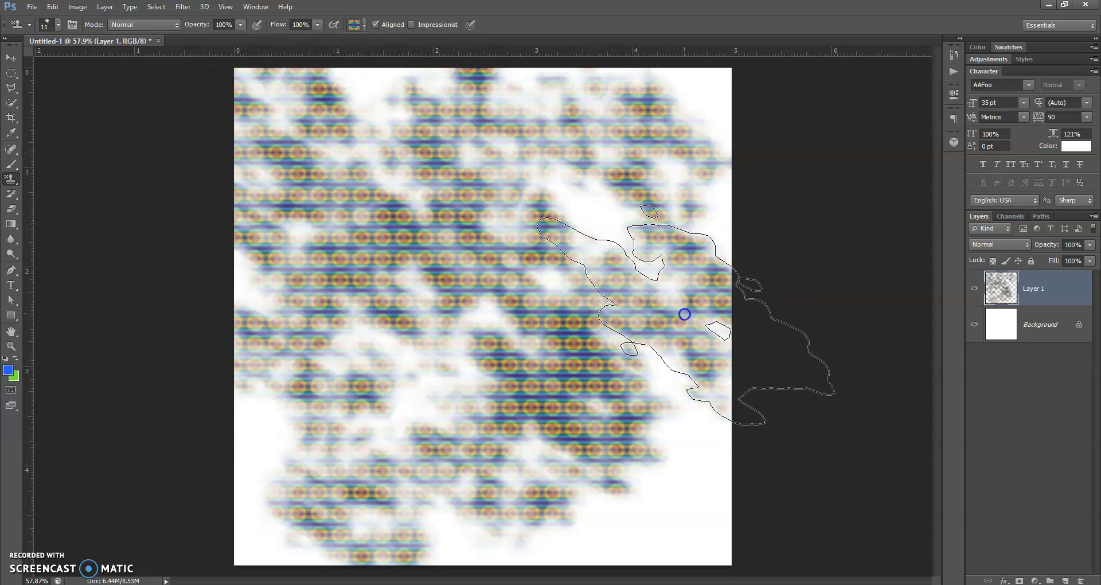
{"action": "left_click", "coordinate": [693, 539]}
{"action": "left_click", "coordinate": [708, 430]}
{"action": "left_click", "coordinate": [475, 525]}
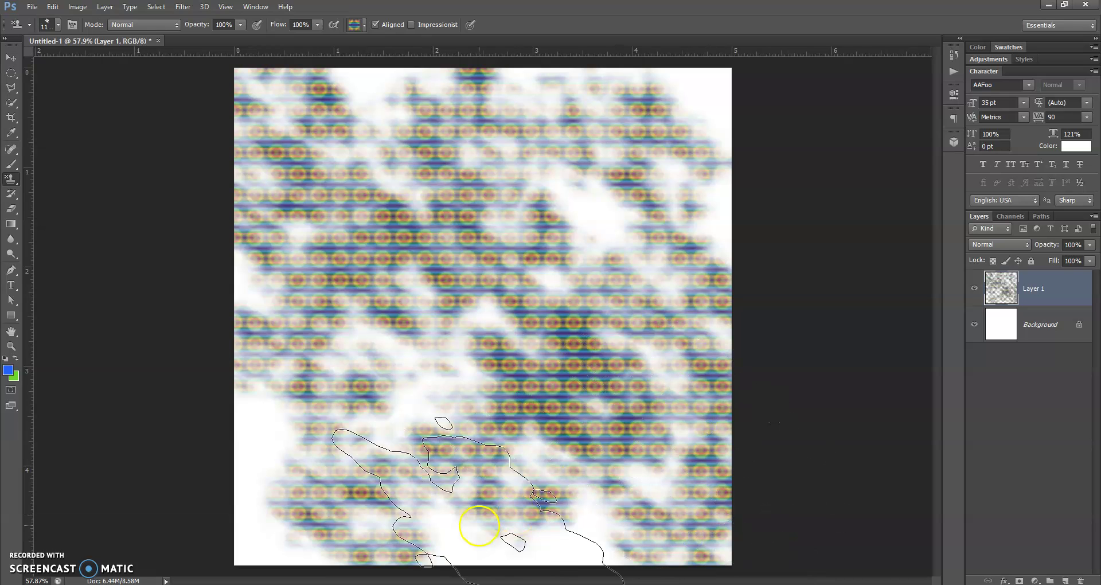
{"action": "left_click", "coordinate": [304, 475]}
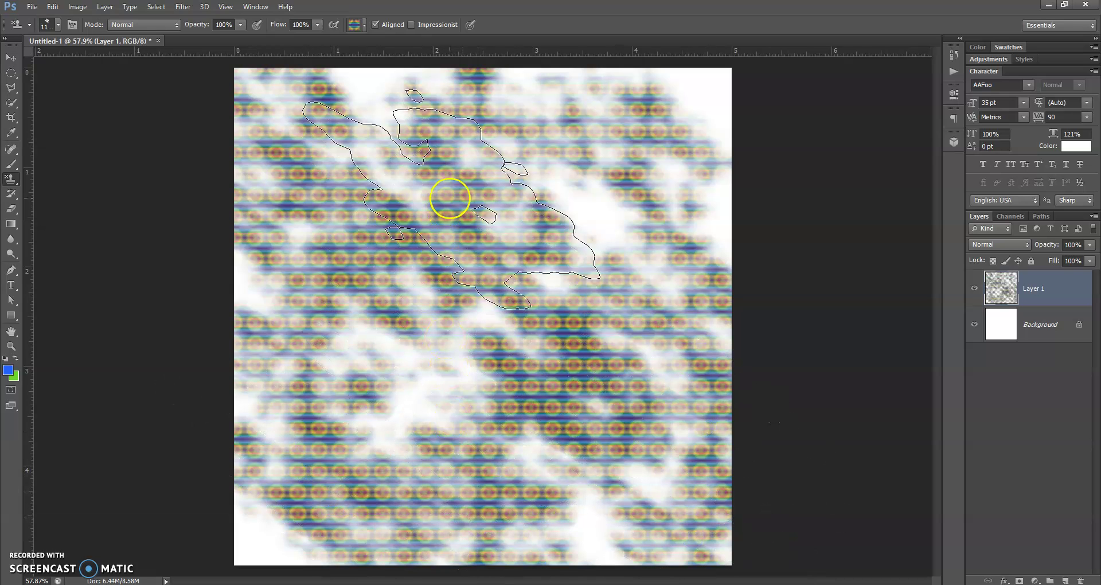
{"action": "left_click", "coordinate": [572, 189]}
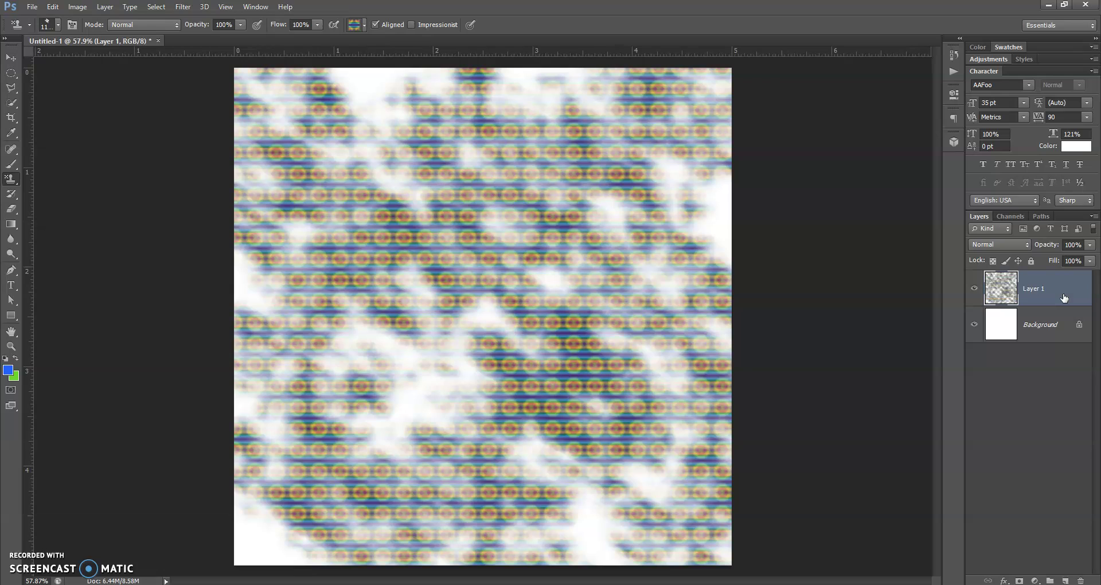
Delete the painted Layer 1 and add a new empty layer above the background.
{"action": "key", "text": "Delete"}
{"action": "left_click", "coordinate": [1064, 328]}
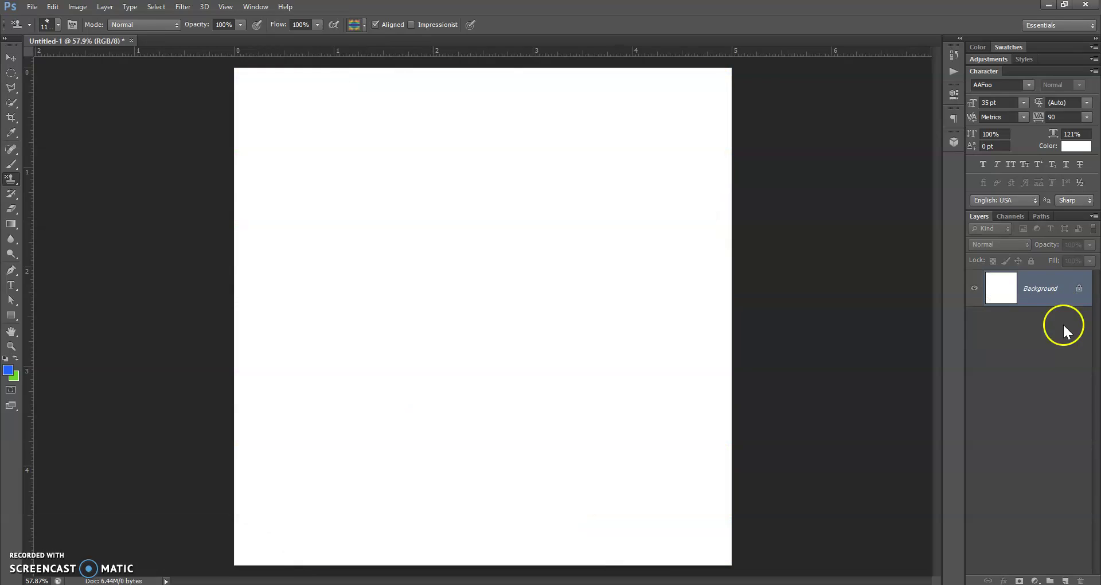
{"action": "left_click", "coordinate": [1066, 580]}
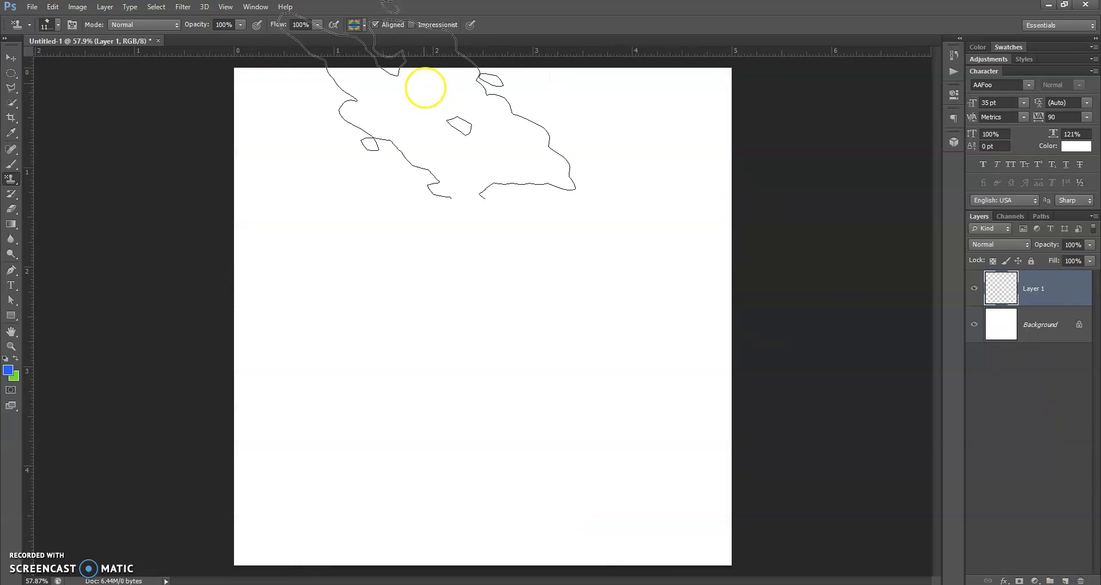
Choose a black-and-white pattern from further down the pattern presets and select the 66 px speckled brush.
{"action": "left_click", "coordinate": [364, 26]}
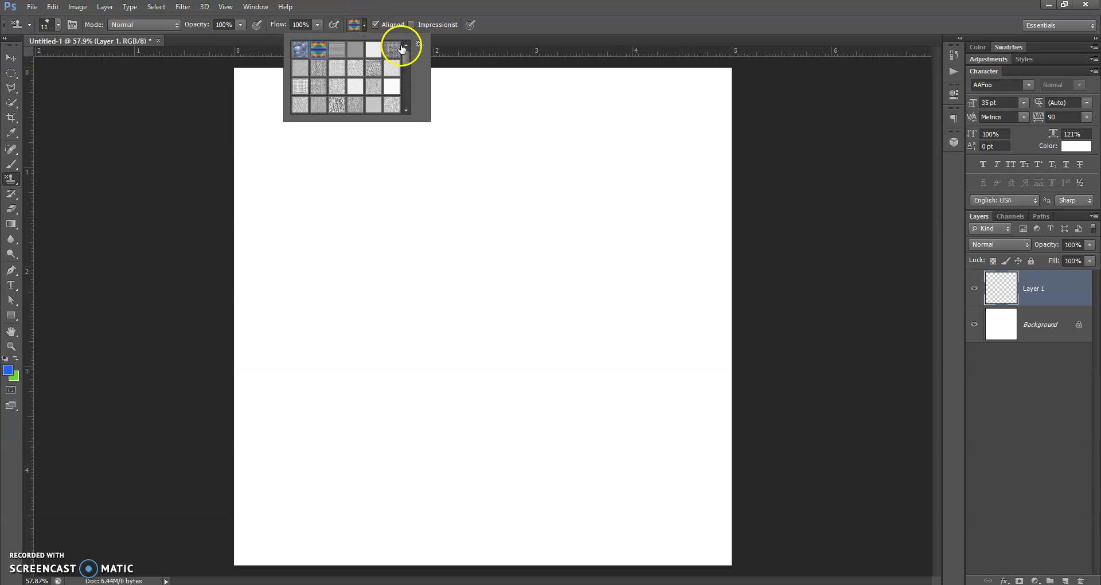
{"action": "left_click_drag", "start_coordinate": [406, 54], "coordinate": [415, 97]}
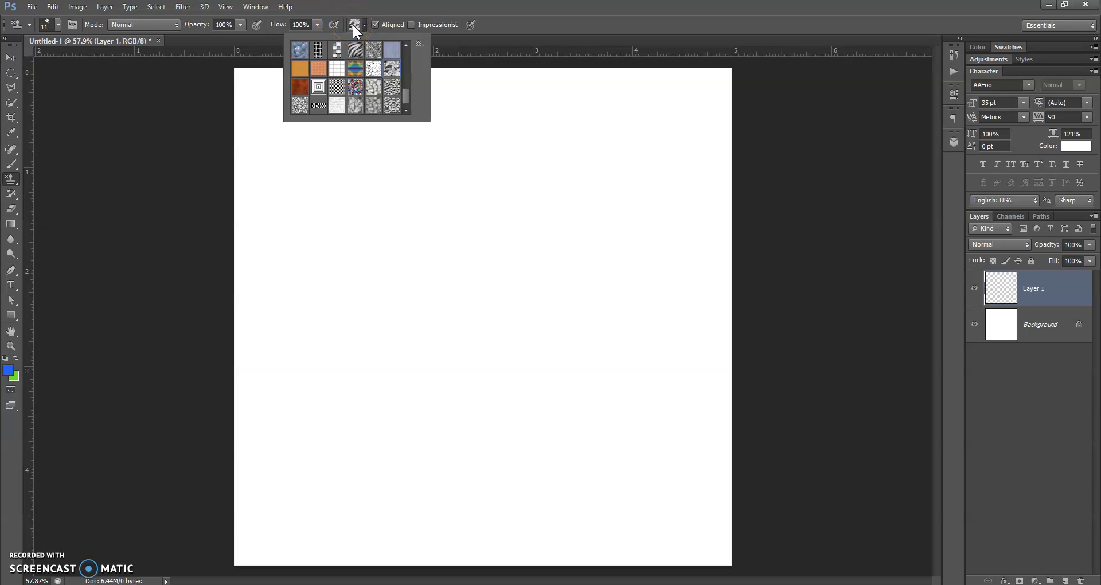
{"action": "left_click", "coordinate": [58, 25]}
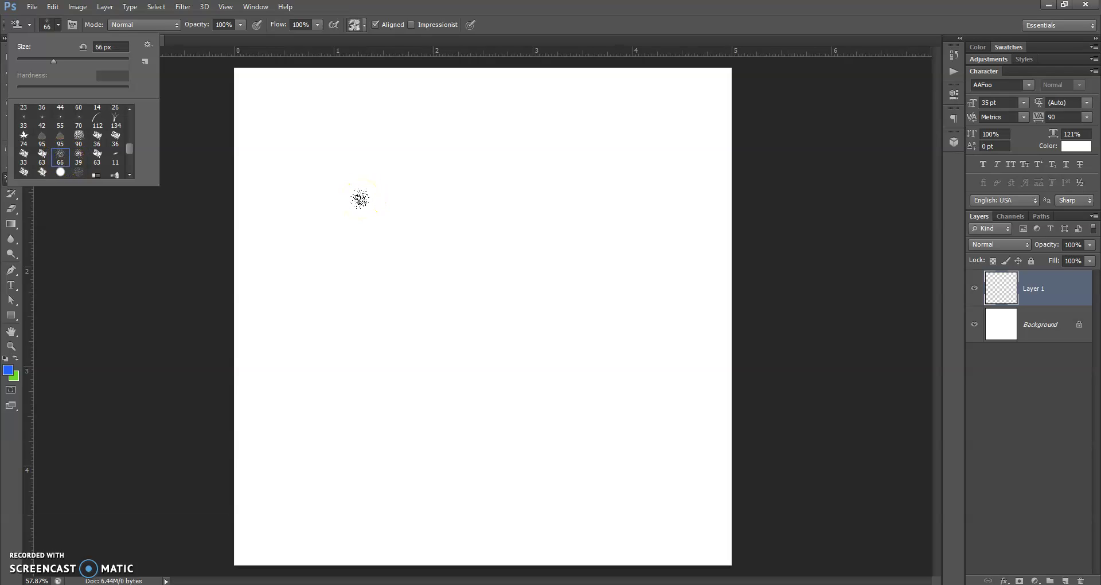
{"action": "left_click", "coordinate": [345, 183]}
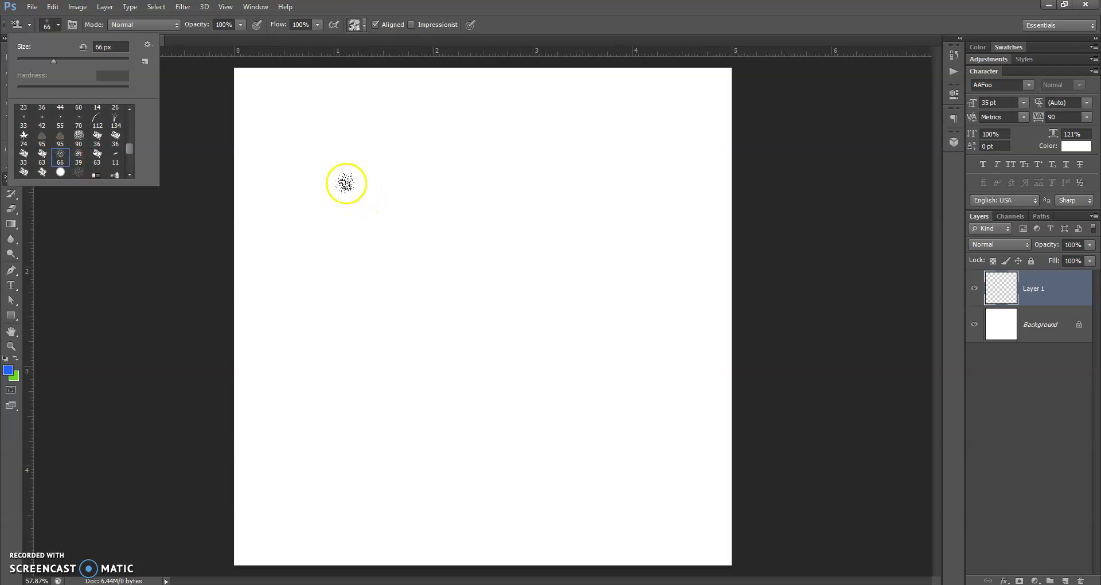
{"action": "left_click", "coordinate": [480, 22]}
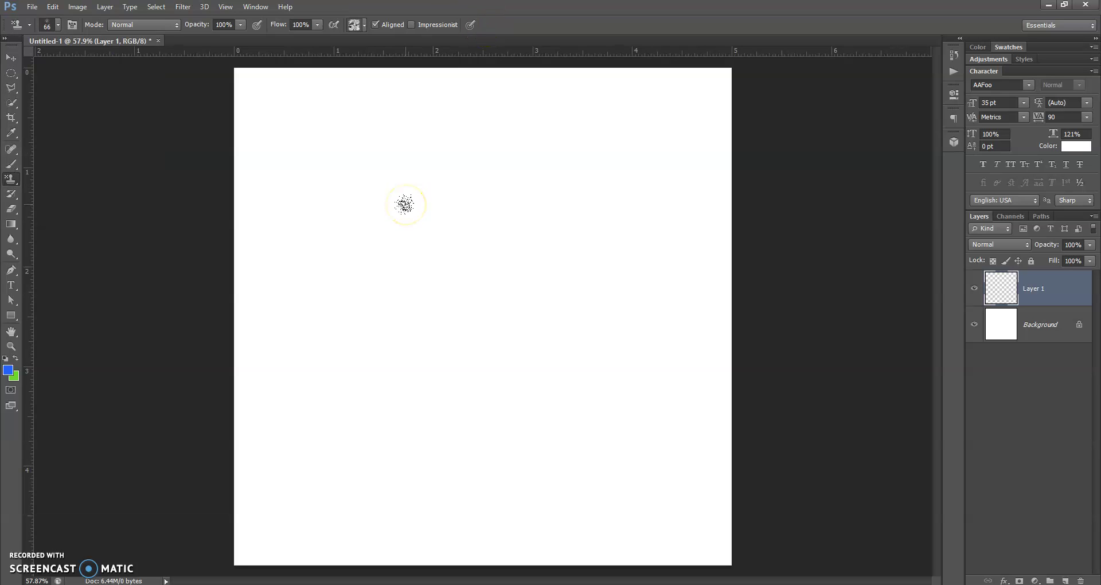
Enlarge the speckled brush to 800 px.
{"action": "key", "text": "bracketright"}
{"action": "key", "text": "bracketright"}
{"action": "key", "text": "bracketright"}
{"action": "key", "text": "bracketright"}
{"action": "key", "text": "bracketright"}
{"action": "key", "text": "bracketright"}
{"action": "key", "text": "bracketright"}
{"action": "key", "text": "bracketright"}
{"action": "key", "text": "bracketright"}
{"action": "key", "text": "bracketright"}
{"action": "key", "text": "bracketright"}
{"action": "key", "text": "bracketright"}
{"action": "key", "text": "bracketright"}
{"action": "key", "text": "bracketright"}
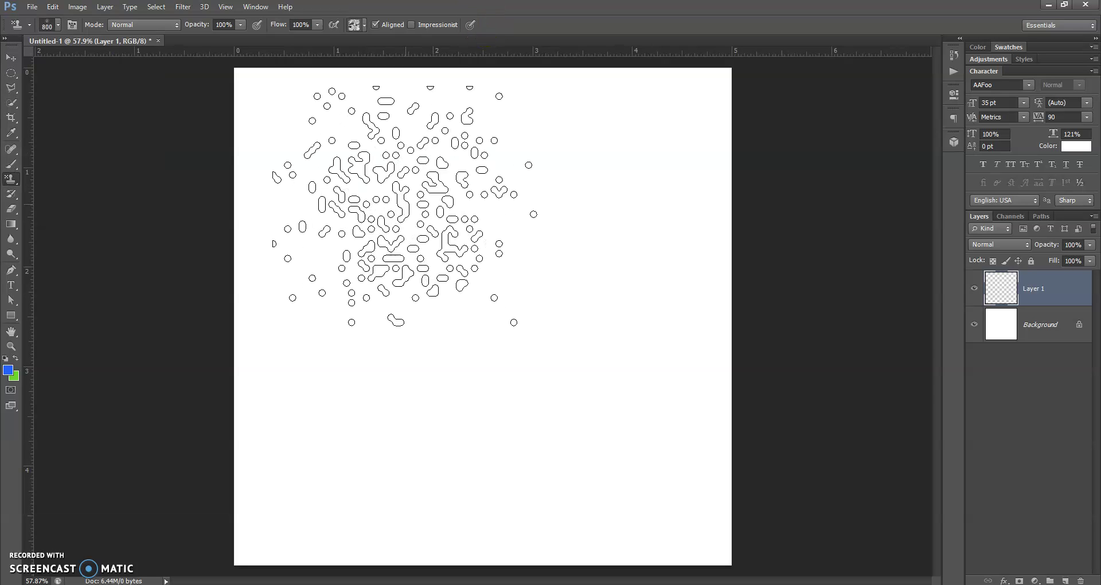
Stamp speckled patches of the black-and-white pattern at several places across the canvas on Layer 1.
{"action": "left_click", "coordinate": [337, 197]}
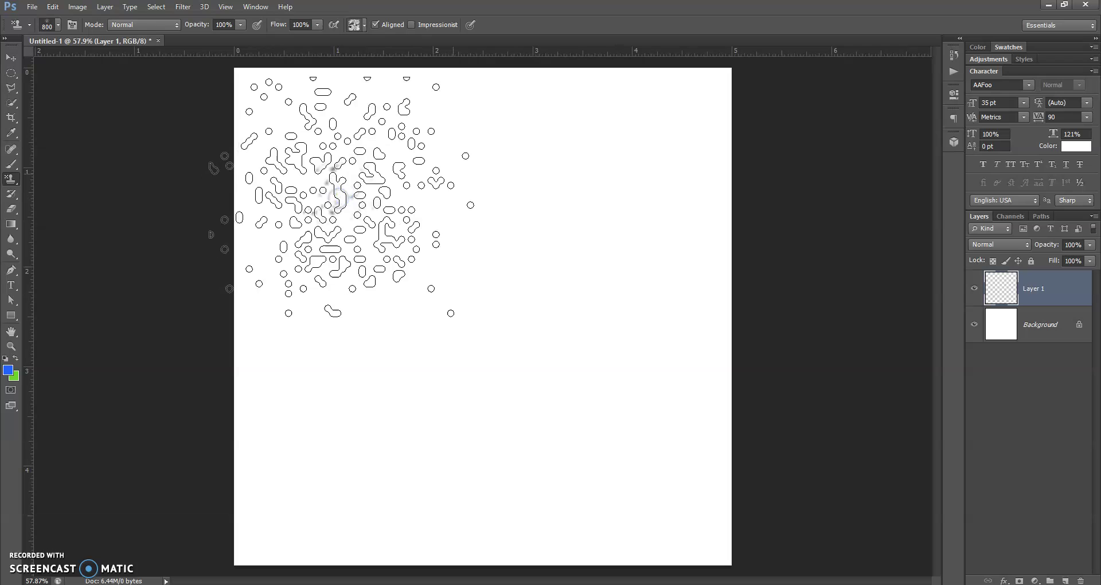
{"action": "left_click", "coordinate": [487, 216]}
{"action": "left_click", "coordinate": [487, 246]}
{"action": "left_click", "coordinate": [395, 342]}
{"action": "left_click", "coordinate": [373, 234]}
{"action": "left_click", "coordinate": [568, 393]}
{"action": "mouse_move", "coordinate": [554, 386]}
{"action": "left_mouse_down"}
{"action": "mouse_move", "coordinate": [455, 411]}
{"action": "mouse_move", "coordinate": [405, 454]}
{"action": "mouse_move", "coordinate": [335, 451]}
{"action": "mouse_move", "coordinate": [327, 370]}
{"action": "mouse_move", "coordinate": [344, 275]}
{"action": "mouse_move", "coordinate": [493, 341]}
{"action": "mouse_move", "coordinate": [585, 277]}
{"action": "mouse_move", "coordinate": [583, 218]}
{"action": "left_mouse_up"}
{"action": "mouse_move", "coordinate": [584, 279]}
{"action": "left_mouse_down"}
{"action": "mouse_move", "coordinate": [584, 217]}
{"action": "mouse_move", "coordinate": [393, 184]}
{"action": "left_mouse_up"}
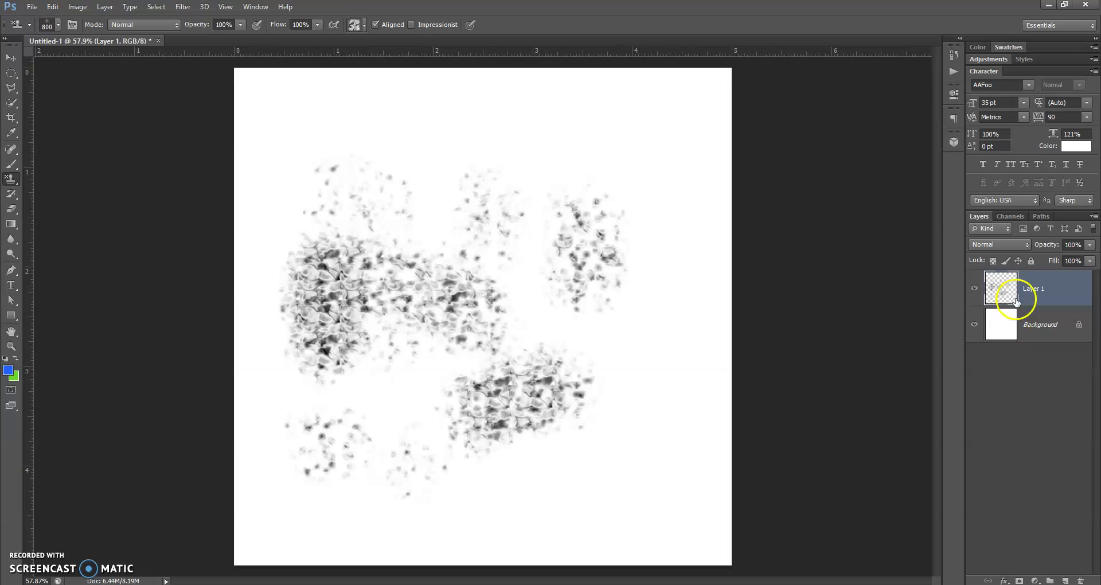
Revert the document in the history to its opening Untitled-1 snapshot, discarding all Pattern Stamp strokes.
{"action": "left_click", "coordinate": [955, 54]}
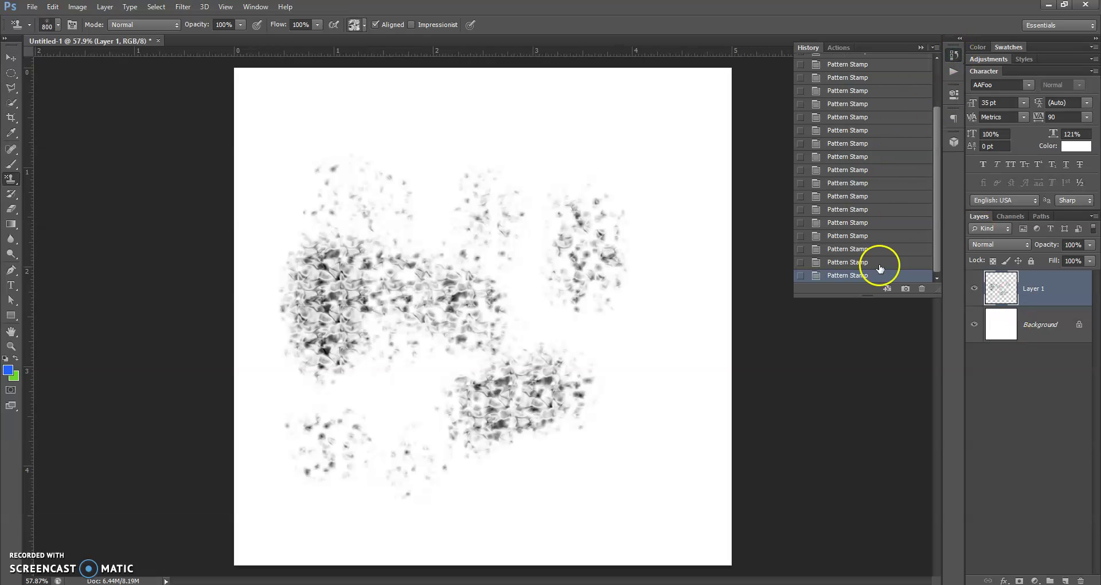
{"action": "left_click_drag", "start_coordinate": [880, 267], "coordinate": [881, 63]}
{"action": "left_click_drag", "start_coordinate": [938, 137], "coordinate": [896, 67]}
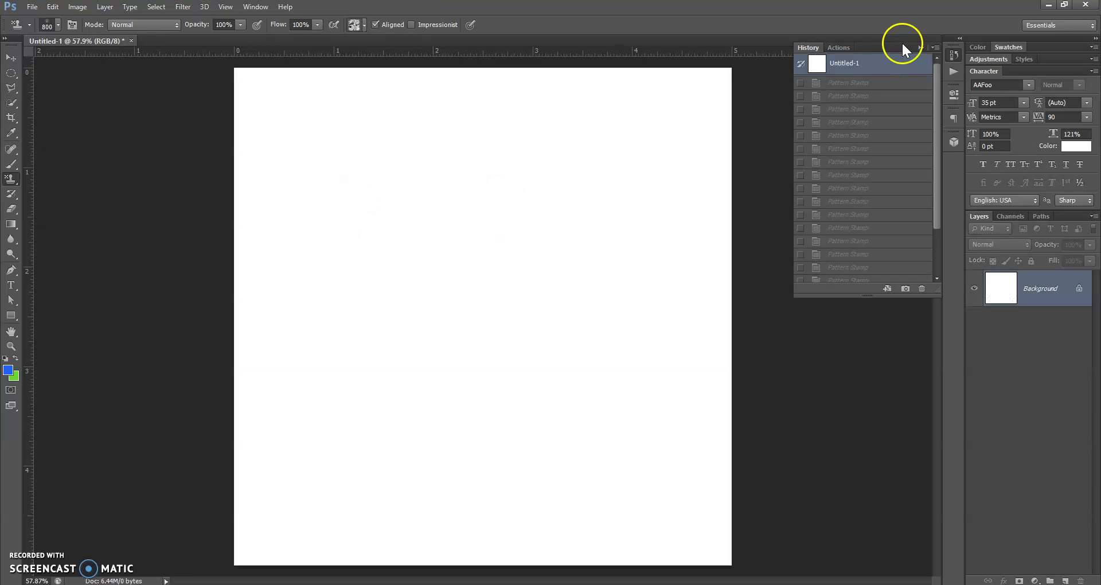
{"action": "left_click", "coordinate": [919, 46]}
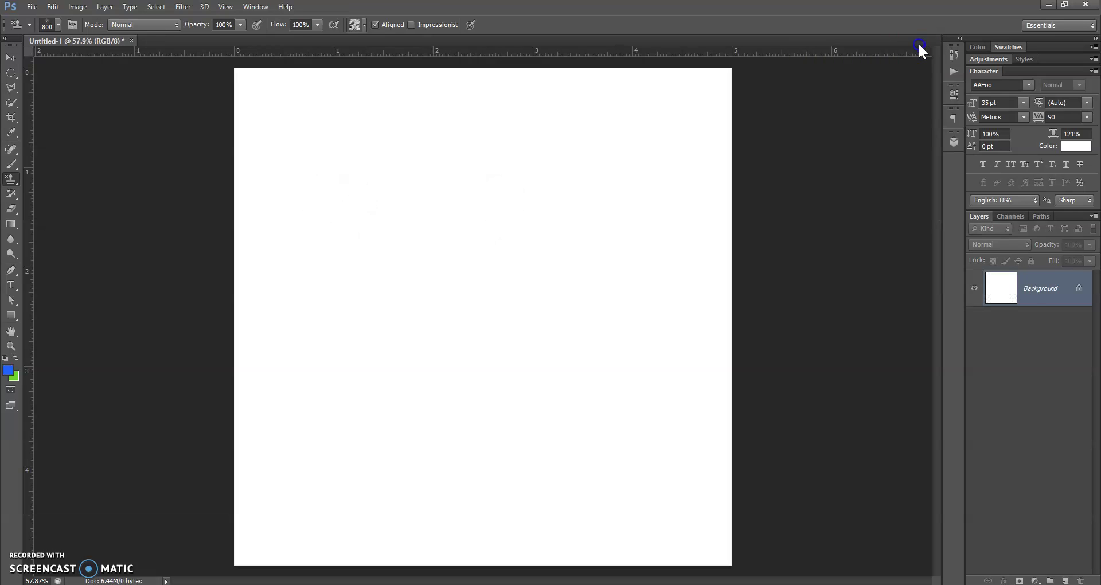
Add a new layer above the Background and choose the plain orange pattern for the Pattern Stamp tool.
{"action": "left_click", "coordinate": [1064, 579]}
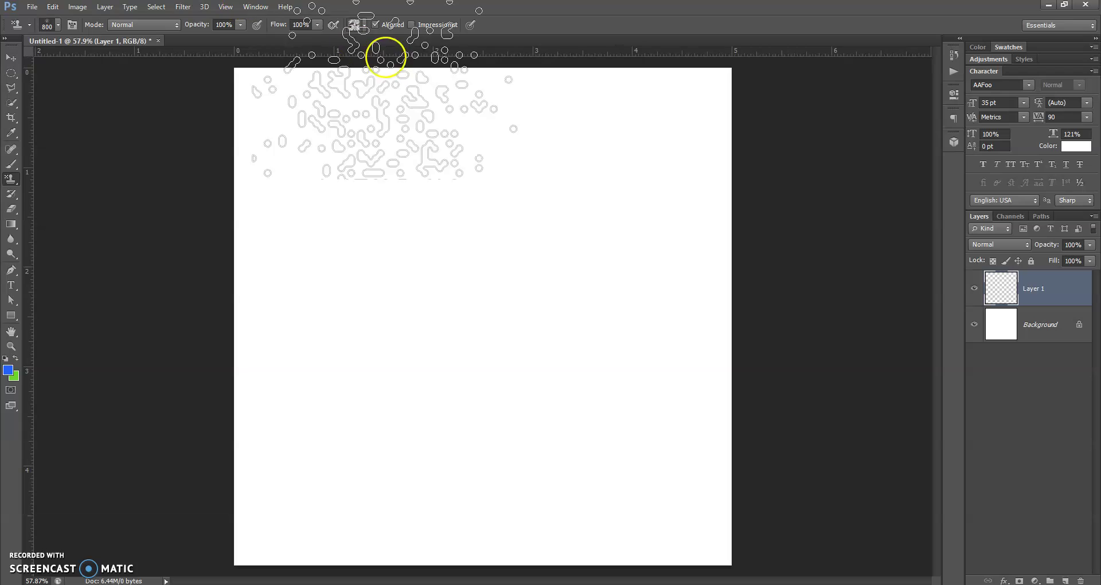
{"action": "left_click", "coordinate": [363, 26]}
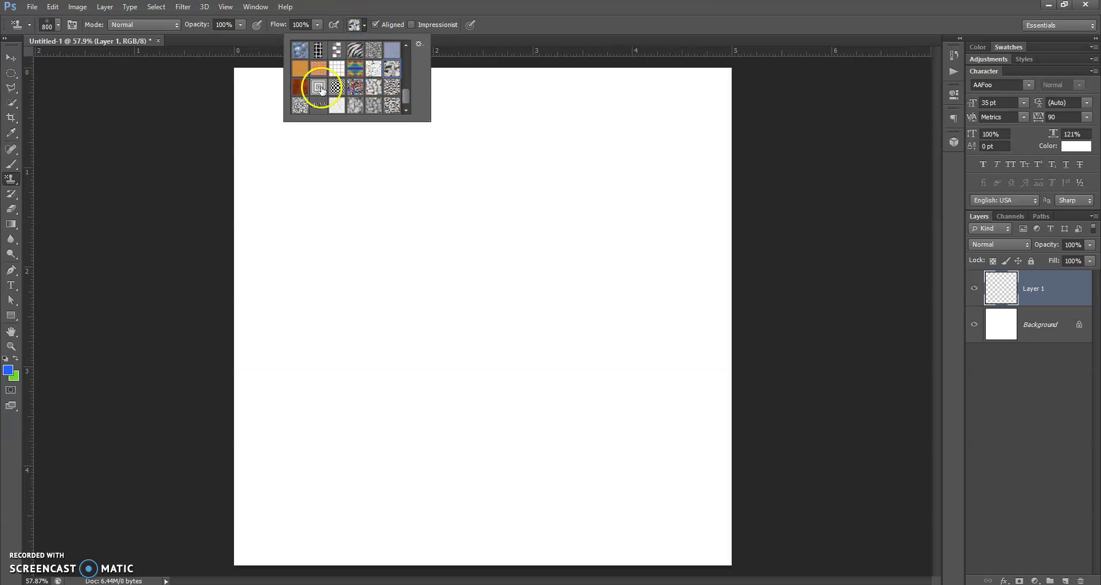
{"action": "left_click", "coordinate": [300, 68]}
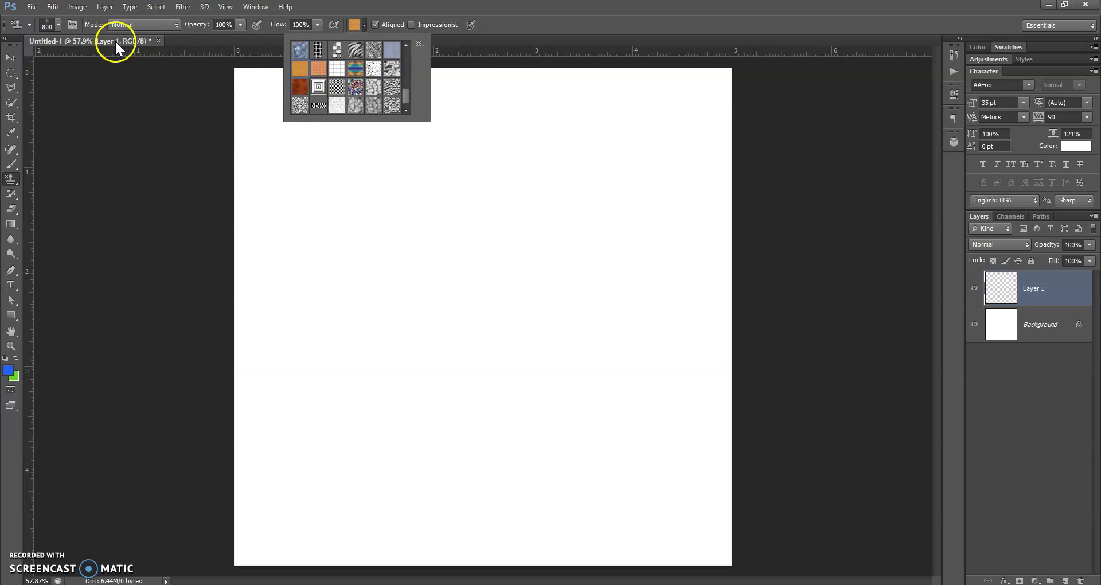
Select the 29 px rough-textured brush at the end of the brush presets.
{"action": "left_click", "coordinate": [59, 25]}
{"action": "left_click_drag", "start_coordinate": [129, 146], "coordinate": [133, 160]}
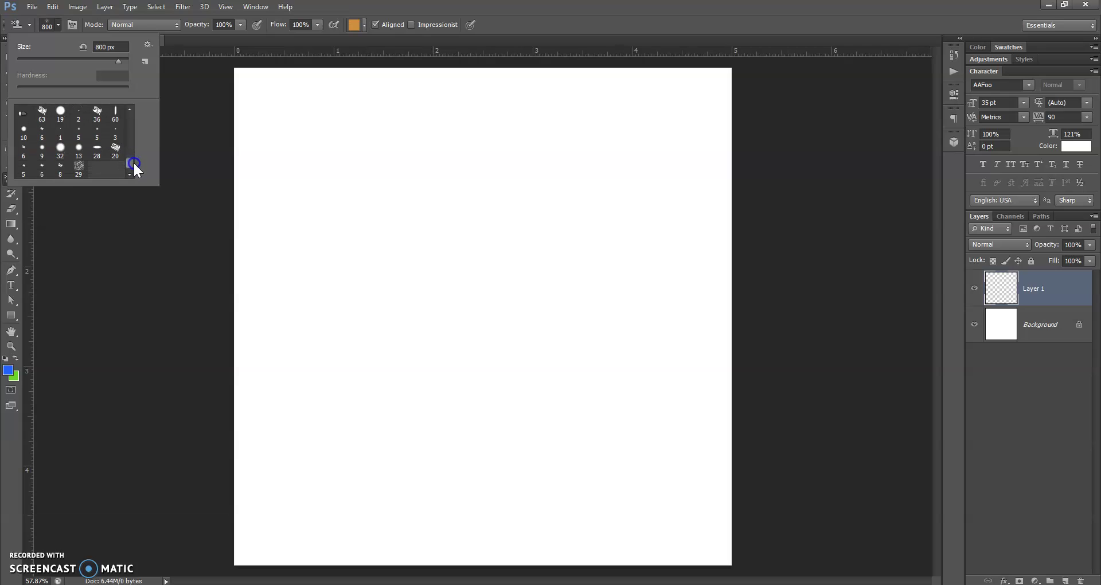
{"action": "left_click", "coordinate": [393, 224]}
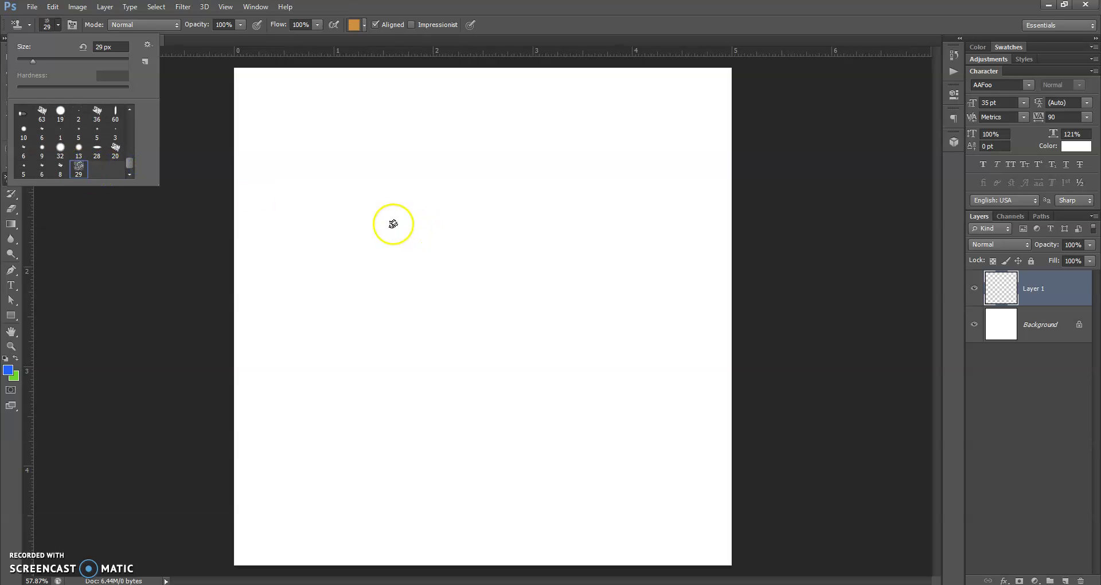
{"action": "left_click", "coordinate": [494, 30]}
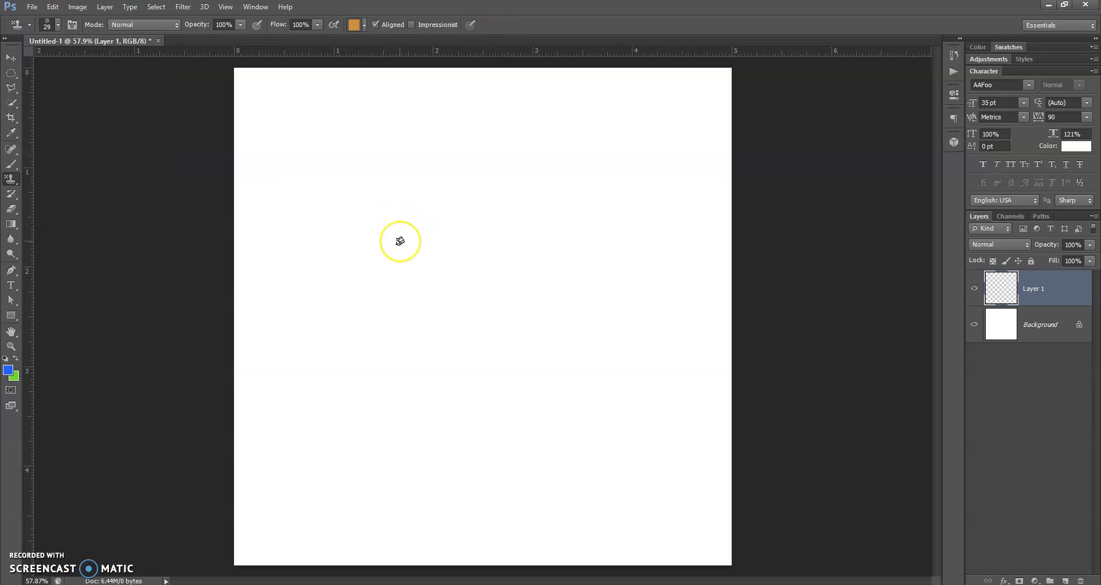
Enlarge the textured brush to 600 px.
{"action": "key", "text": "bracketright"}
{"action": "key", "text": "bracketright"}
{"action": "key", "text": "bracketright"}
{"action": "key", "text": "bracketright"}
{"action": "key", "text": "bracketright"}
{"action": "key", "text": "bracketright"}
{"action": "key", "text": "bracketright"}
{"action": "key", "text": "bracketright"}
{"action": "key", "text": "bracketright"}
{"action": "key", "text": "bracketright"}
{"action": "key", "text": "bracketright"}
{"action": "key", "text": "bracketright"}
{"action": "key", "text": "bracketright"}
{"action": "key", "text": "bracketright"}
{"action": "key", "text": "bracketright"}
{"action": "key", "text": "bracketright"}
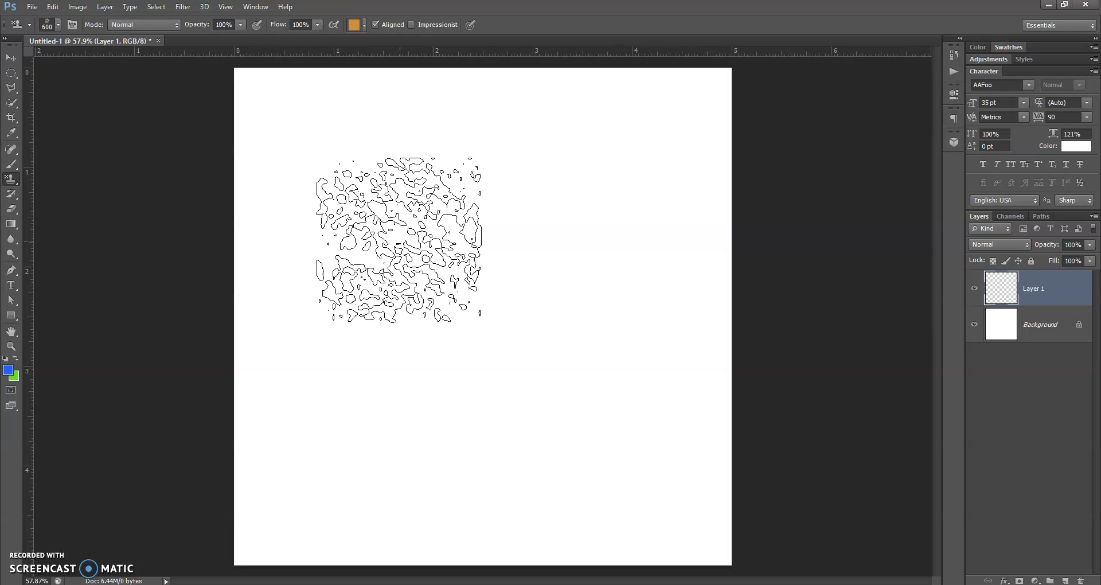
Cover the whole canvas on Layer 1 with the orange texture, using the large brush at up to 700 px.
{"action": "mouse_move", "coordinate": [399, 240]}
{"action": "left_mouse_down"}
{"action": "mouse_move", "coordinate": [350, 186]}
{"action": "mouse_move", "coordinate": [412, 166]}
{"action": "mouse_move", "coordinate": [532, 175]}
{"action": "mouse_move", "coordinate": [533, 126]}
{"action": "mouse_move", "coordinate": [669, 180]}
{"action": "mouse_move", "coordinate": [639, 281]}
{"action": "mouse_move", "coordinate": [664, 123]}
{"action": "mouse_move", "coordinate": [547, 324]}
{"action": "mouse_move", "coordinate": [516, 347]}
{"action": "mouse_move", "coordinate": [396, 369]}
{"action": "mouse_move", "coordinate": [300, 333]}
{"action": "mouse_move", "coordinate": [300, 398]}
{"action": "mouse_move", "coordinate": [307, 467]}
{"action": "mouse_move", "coordinate": [669, 496]}
{"action": "mouse_move", "coordinate": [644, 291]}
{"action": "mouse_move", "coordinate": [644, 160]}
{"action": "mouse_move", "coordinate": [494, 187]}
{"action": "mouse_move", "coordinate": [347, 115]}
{"action": "left_mouse_up"}
{"action": "left_click", "coordinate": [361, 293]}
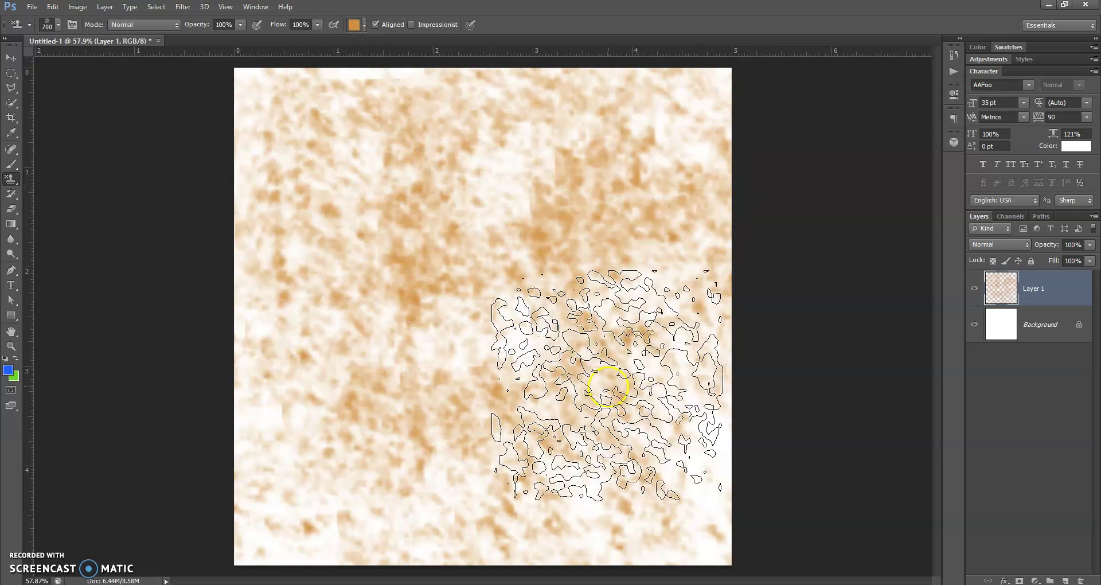
{"action": "left_click", "coordinate": [608, 385]}
Reduce the brush to 300 px and stamp finer orange patches all over Layer 1, including the edges and corners.
{"action": "key", "text": "bracketleft"}
{"action": "key", "text": "bracketleft"}
{"action": "key", "text": "bracketleft"}
{"action": "key", "text": "bracketleft"}
{"action": "left_click", "coordinate": [484, 230]}
{"action": "left_click", "coordinate": [514, 161]}
{"action": "left_click", "coordinate": [621, 155]}
{"action": "left_click", "coordinate": [696, 148]}
{"action": "left_click", "coordinate": [696, 418]}
{"action": "left_click", "coordinate": [566, 504]}
{"action": "left_click", "coordinate": [686, 522]}
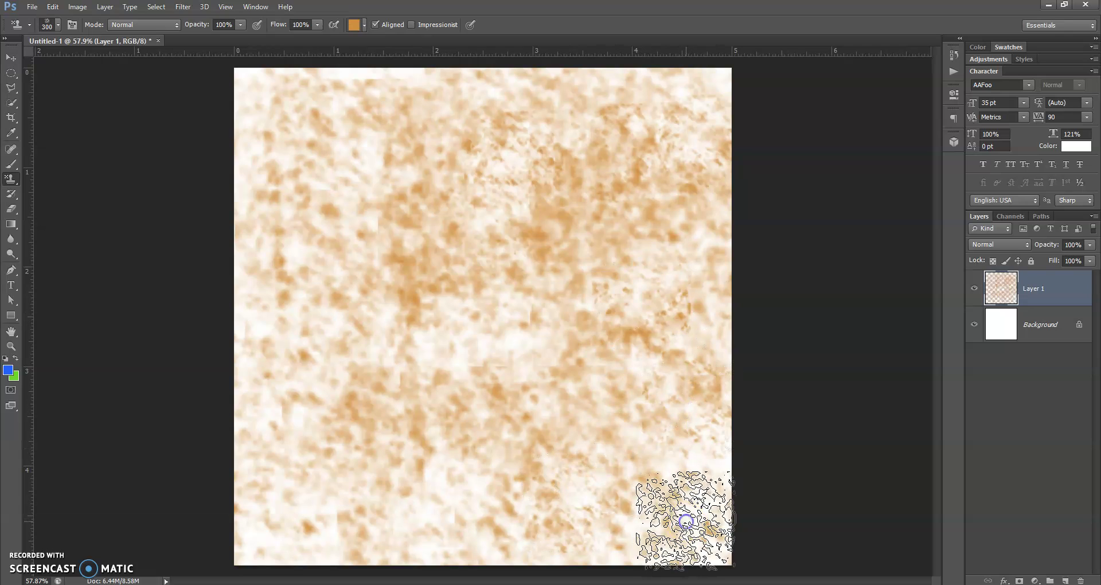
{"action": "left_click", "coordinate": [411, 537]}
{"action": "left_click", "coordinate": [281, 546]}
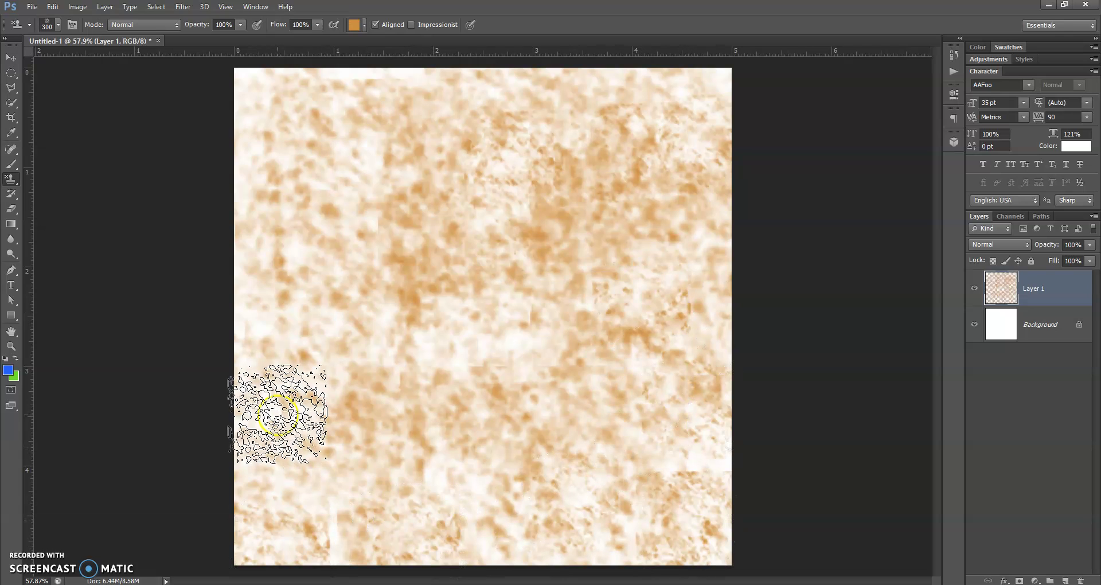
{"action": "left_click", "coordinate": [253, 97]}
{"action": "left_click", "coordinate": [367, 75]}
{"action": "left_click", "coordinate": [363, 89]}
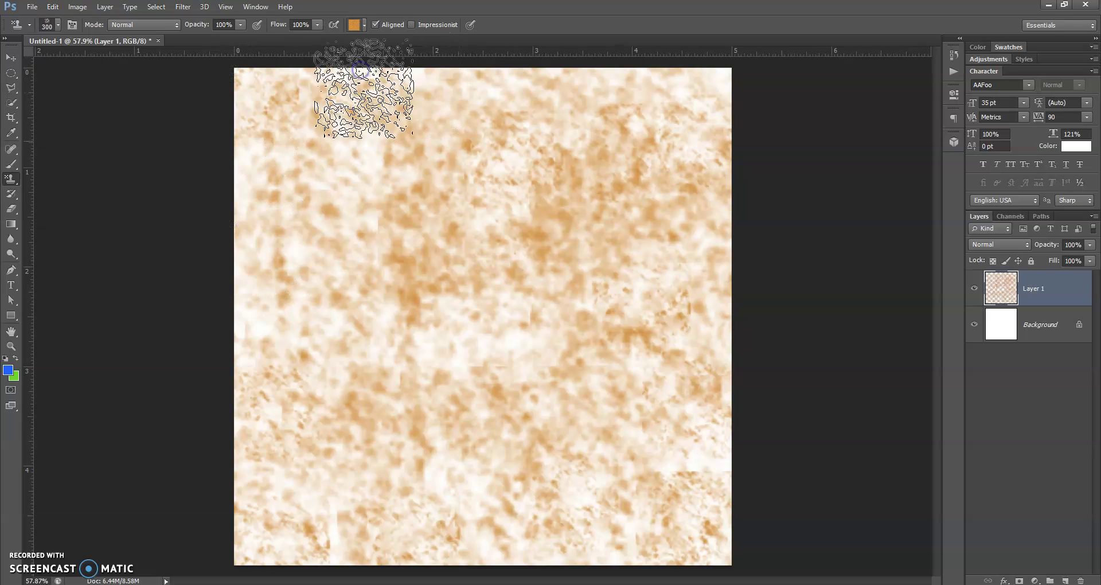
{"action": "left_click", "coordinate": [257, 209]}
{"action": "left_click", "coordinate": [262, 343]}
{"action": "left_click", "coordinate": [483, 347]}
{"action": "left_click", "coordinate": [373, 183]}
{"action": "left_click", "coordinate": [350, 374]}
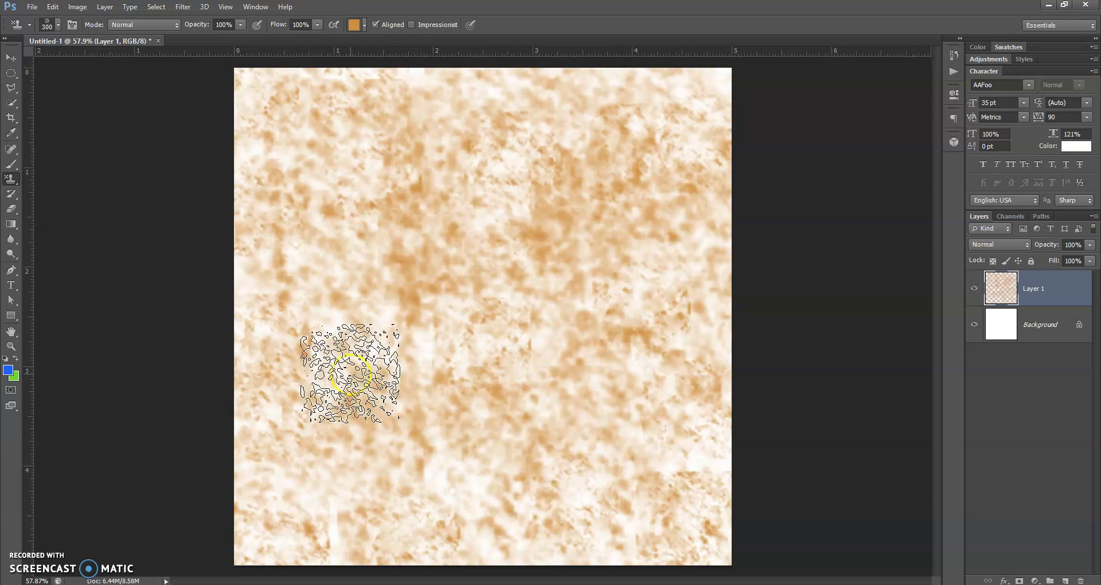
{"action": "left_click", "coordinate": [458, 460]}
{"action": "left_click", "coordinate": [719, 86]}
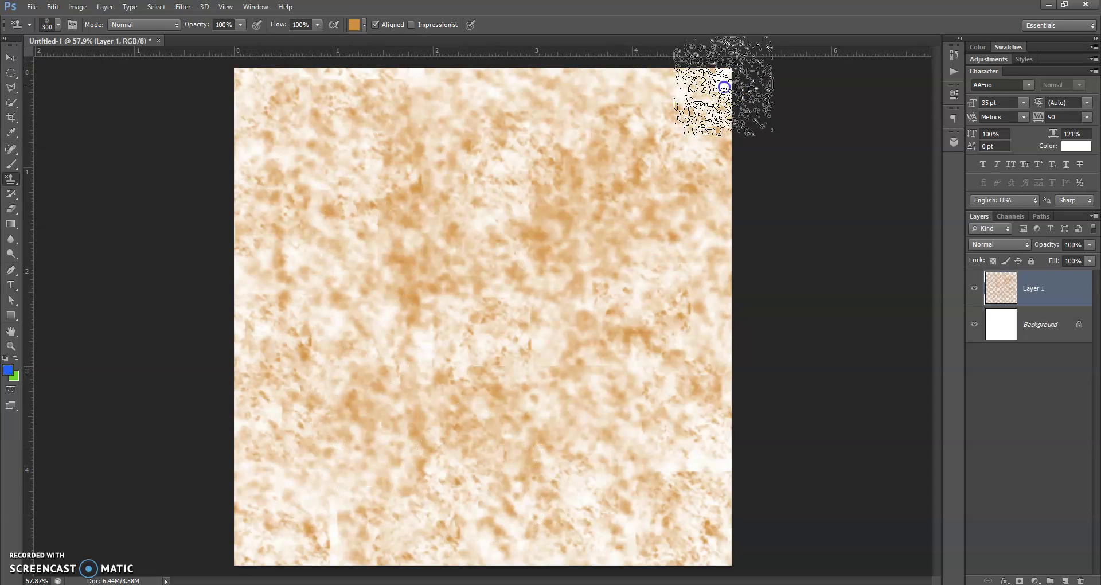
{"action": "left_click", "coordinate": [504, 83]}
{"action": "left_click", "coordinate": [427, 83]}
{"action": "left_click", "coordinate": [302, 99]}
{"action": "left_click", "coordinate": [622, 520]}
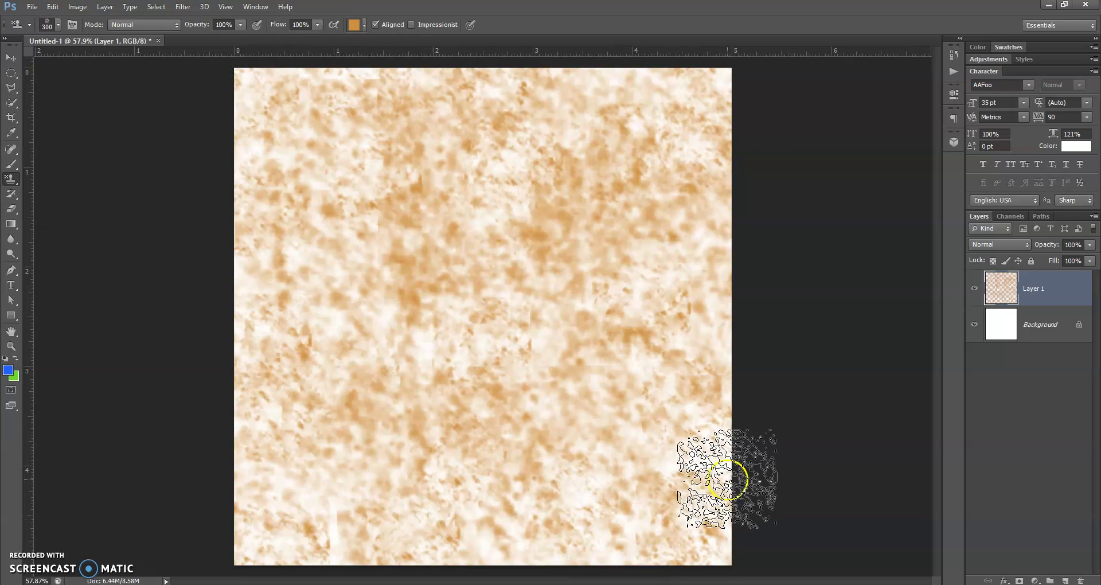
{"action": "left_click", "coordinate": [711, 466]}
{"action": "left_click", "coordinate": [681, 461]}
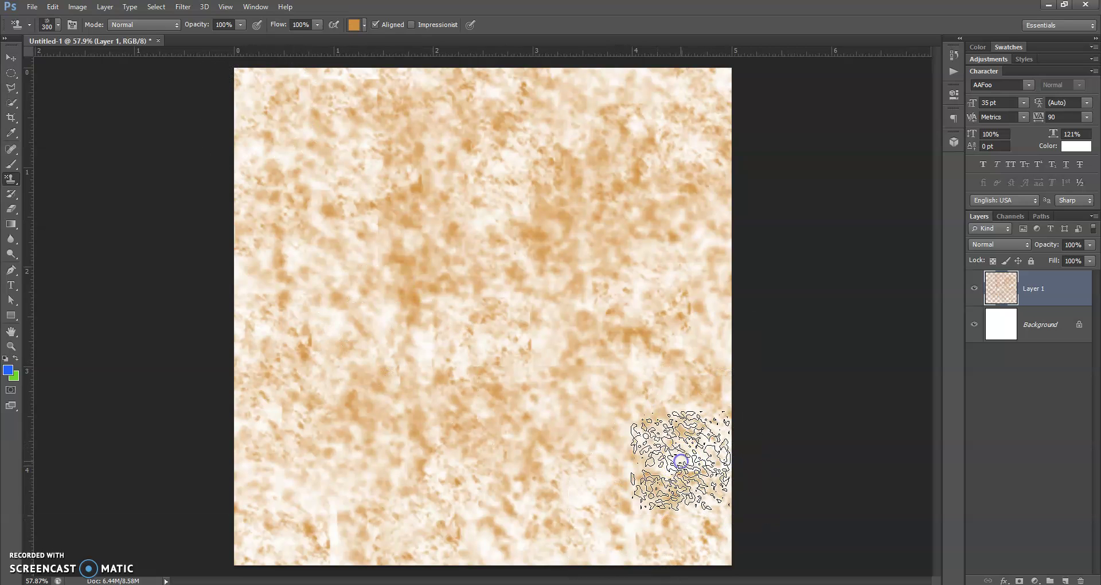
{"action": "left_click", "coordinate": [300, 488]}
{"action": "left_click", "coordinate": [342, 299]}
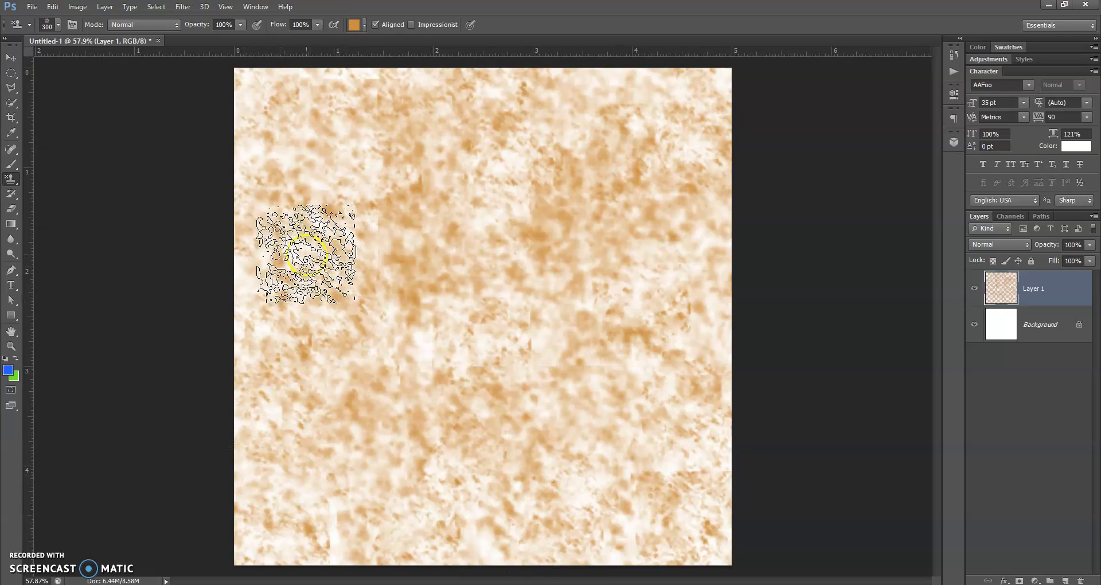
{"action": "left_click", "coordinate": [264, 106]}
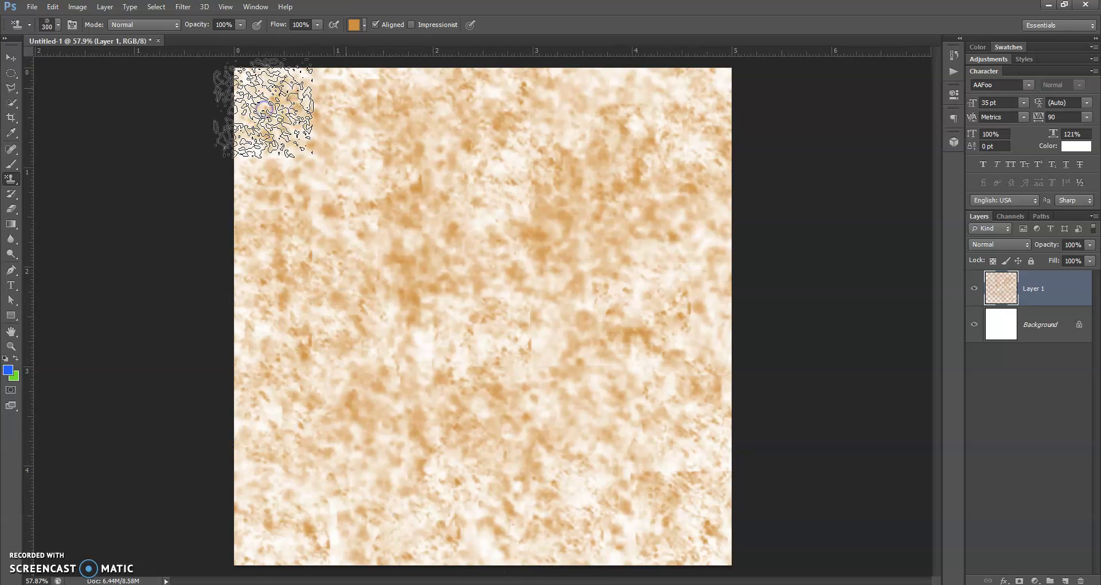
{"action": "left_click", "coordinate": [719, 78]}
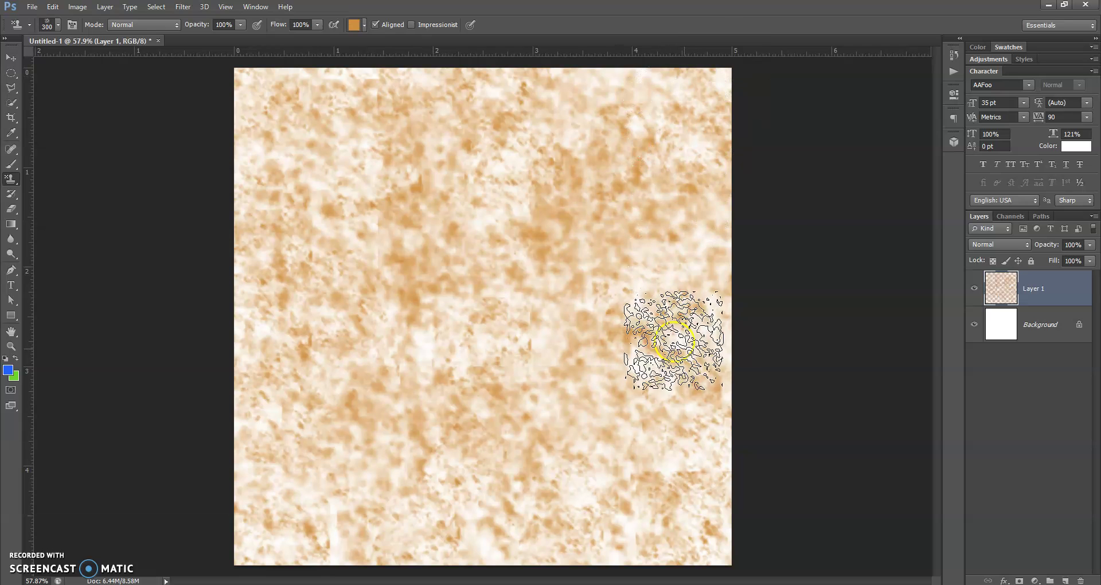
{"action": "left_click", "coordinate": [341, 537]}
{"action": "left_click", "coordinate": [476, 536]}
{"action": "left_click", "coordinate": [662, 470]}
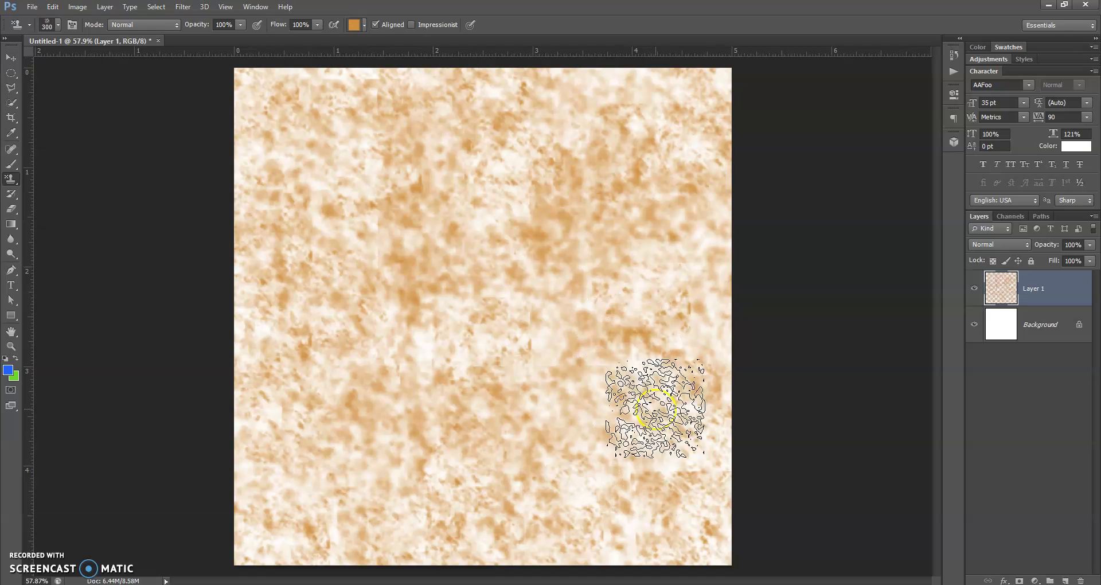
Add a second new layer and move it below Layer 1, directly above the Background.
{"action": "left_click", "coordinate": [962, 309]}
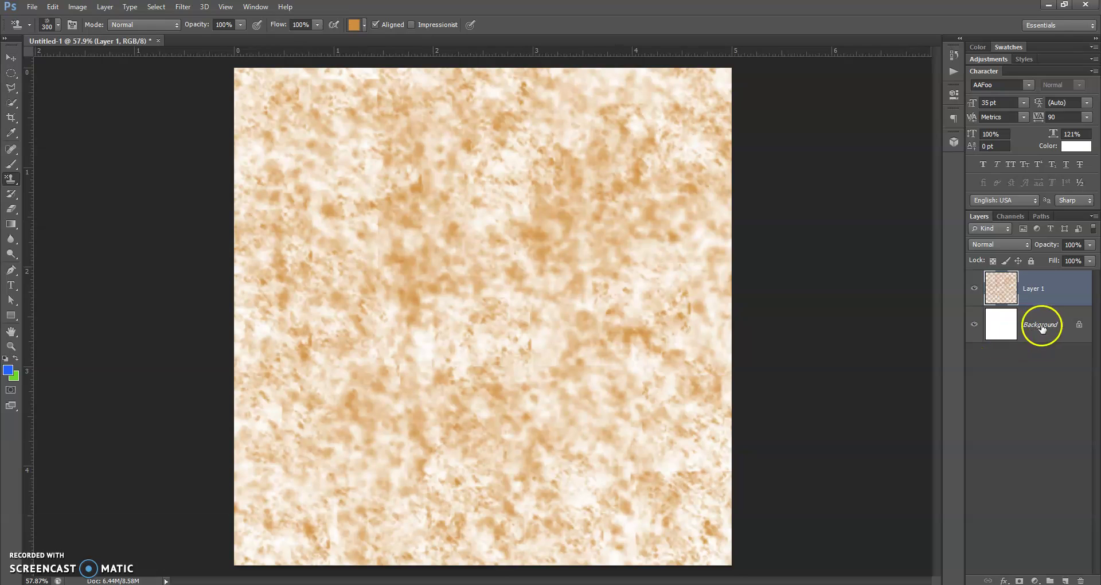
{"action": "left_click", "coordinate": [1064, 580]}
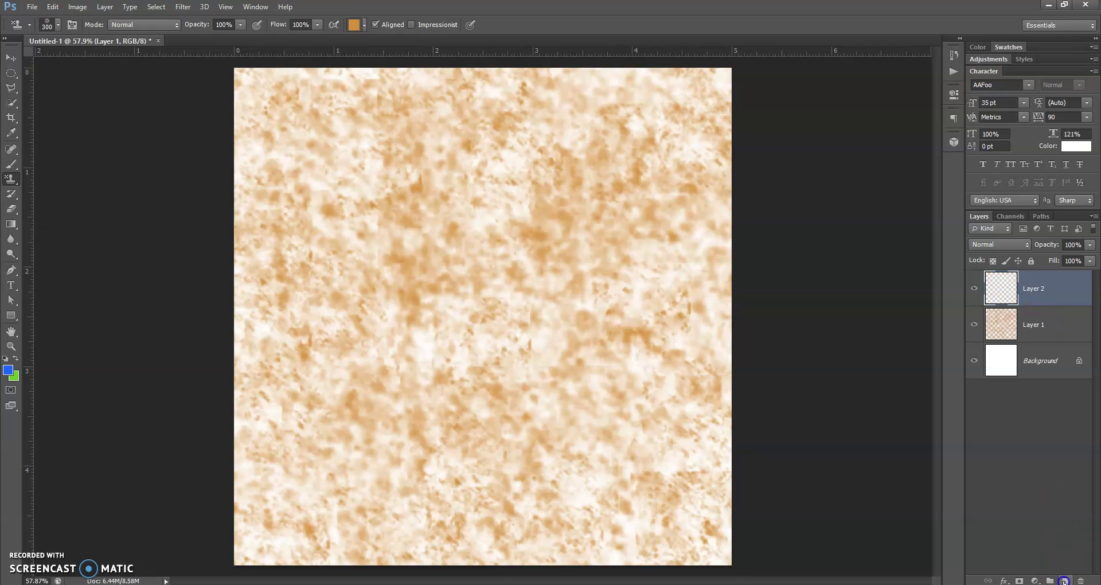
{"action": "left_click_drag", "start_coordinate": [1045, 288], "coordinate": [1047, 339]}
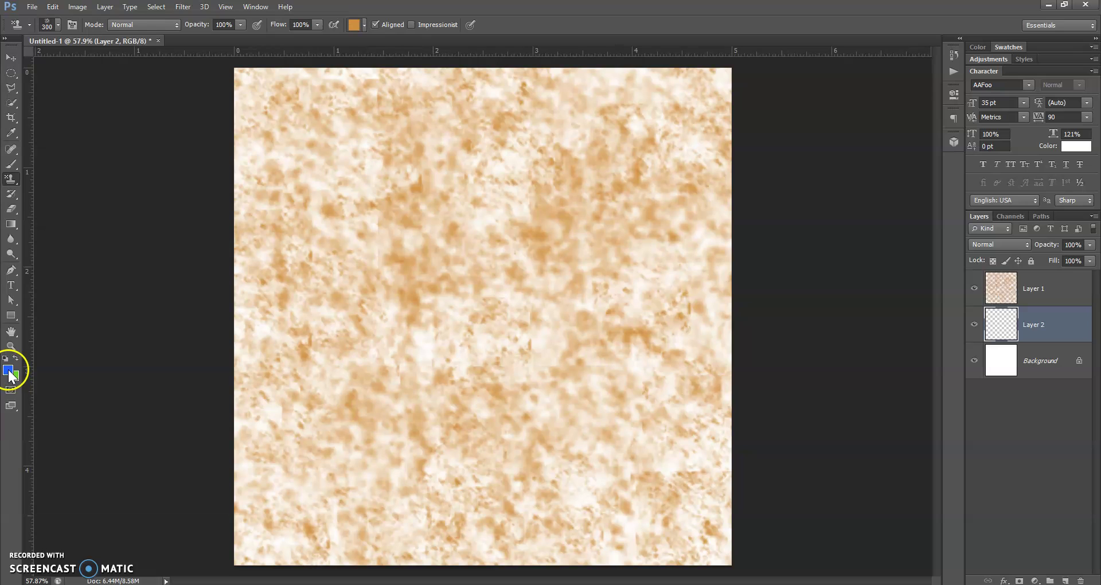
Fill Layer 2 with the blue foreground color in Normal mode at 100% opacity.
{"action": "left_click", "coordinate": [54, 6]}
{"action": "left_click", "coordinate": [131, 260]}
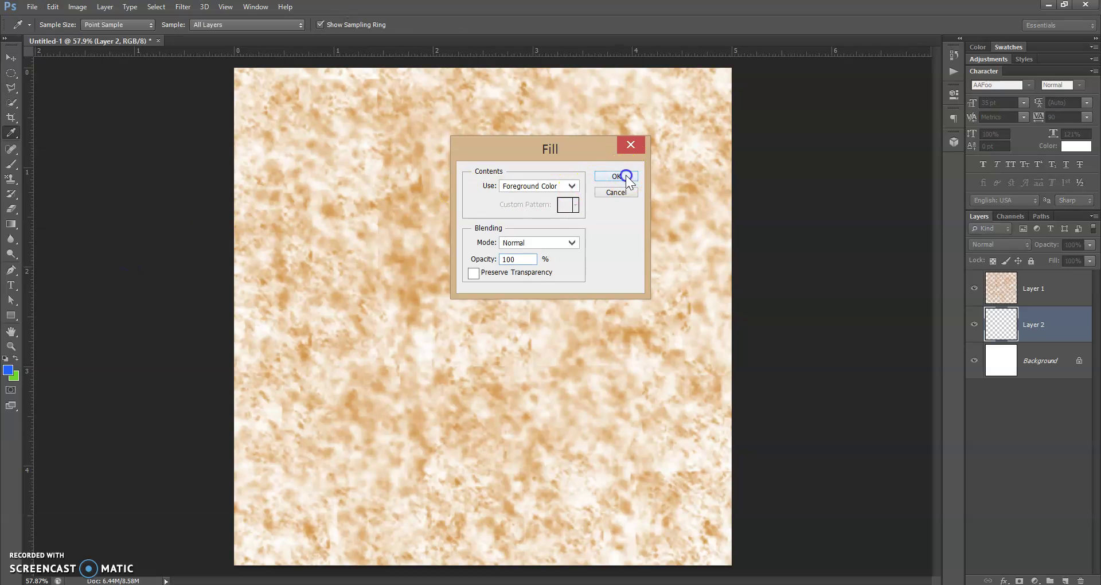
{"action": "left_click", "coordinate": [626, 176]}
{"action": "mouse_move", "coordinate": [927, 445]}
{"action": "left_mouse_down"}
{"action": "mouse_move", "coordinate": [621, 320]}
{"action": "mouse_move", "coordinate": [644, 287]}
{"action": "left_mouse_up"}
{"action": "mouse_move", "coordinate": [697, 350]}
{"action": "left_mouse_down"}
{"action": "mouse_move", "coordinate": [655, 453]}
{"action": "mouse_move", "coordinate": [590, 492]}
{"action": "left_mouse_up"}
{"action": "left_click", "coordinate": [1061, 338]}
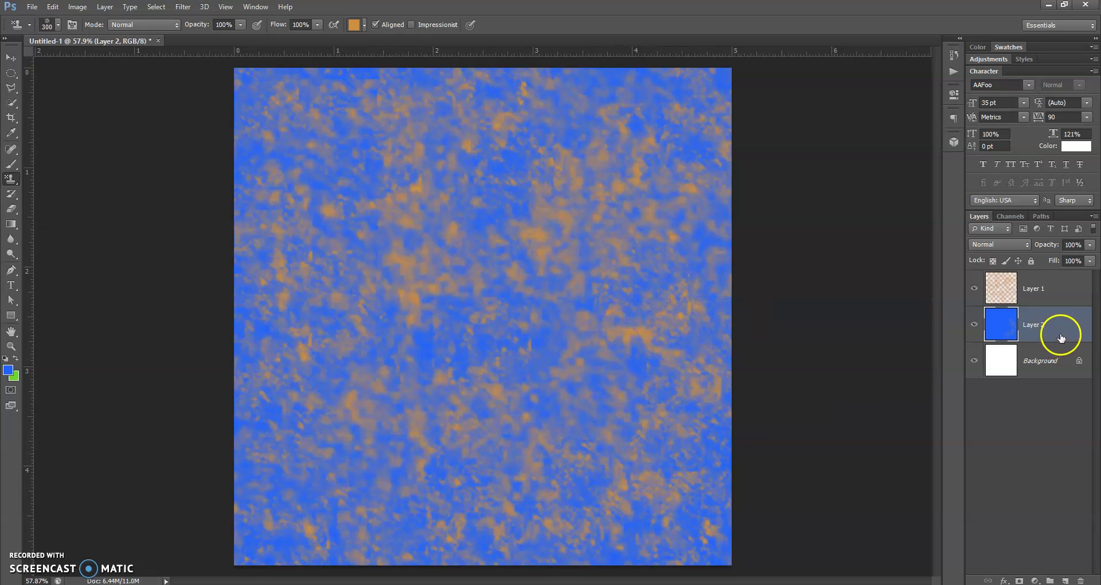
Select Layer 1 and stamp more 300 px orange patches at several places over the blue areas.
{"action": "left_click", "coordinate": [1067, 292]}
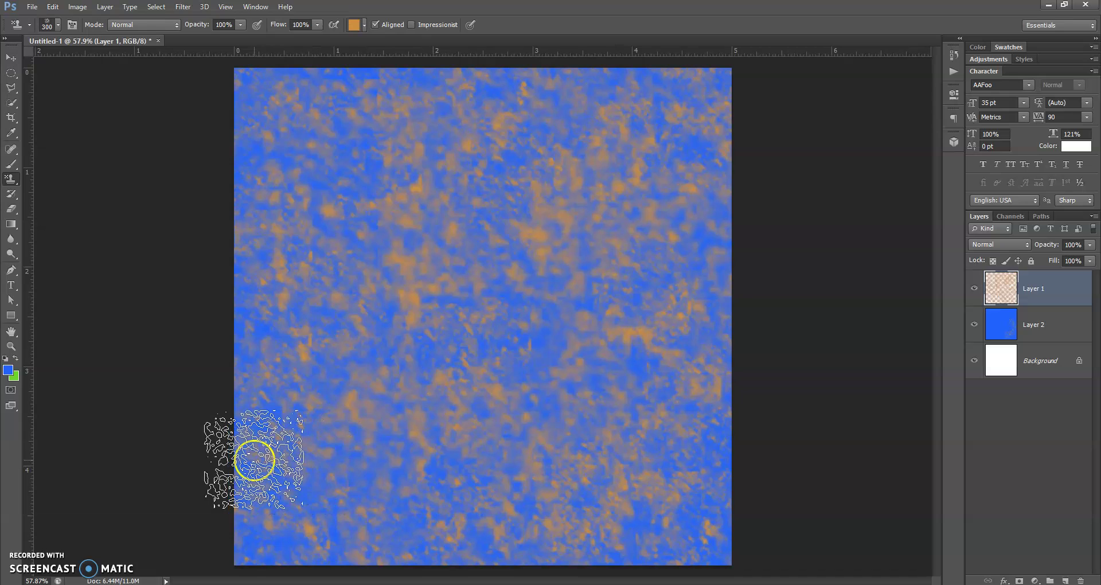
{"action": "left_click", "coordinate": [260, 98]}
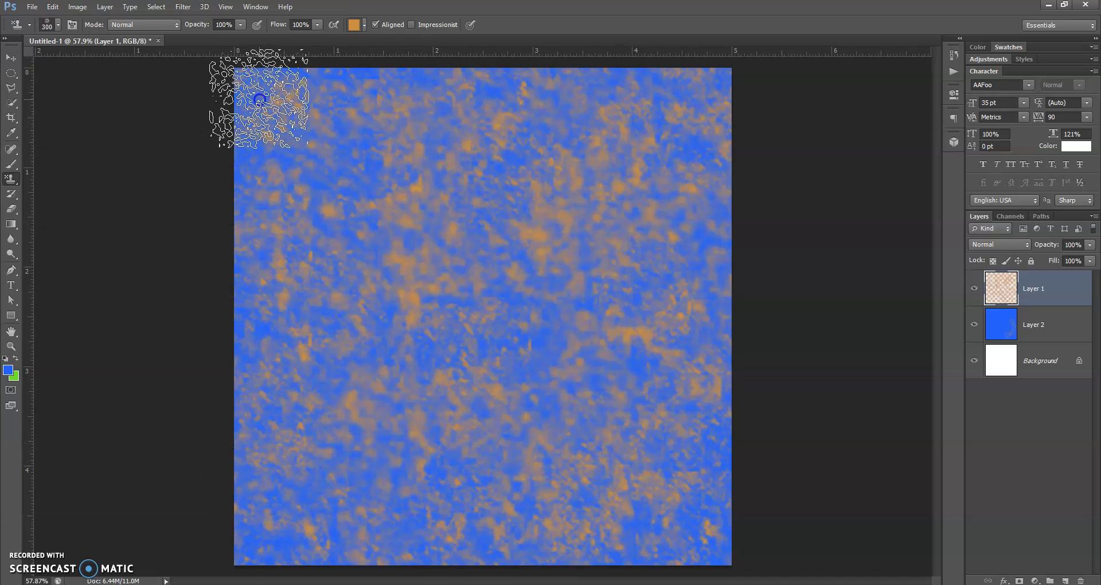
{"action": "left_click", "coordinate": [354, 190]}
{"action": "left_click", "coordinate": [275, 172]}
{"action": "left_click", "coordinate": [526, 354]}
{"action": "left_click", "coordinate": [317, 383]}
{"action": "left_click", "coordinate": [285, 518]}
{"action": "left_click", "coordinate": [667, 300]}
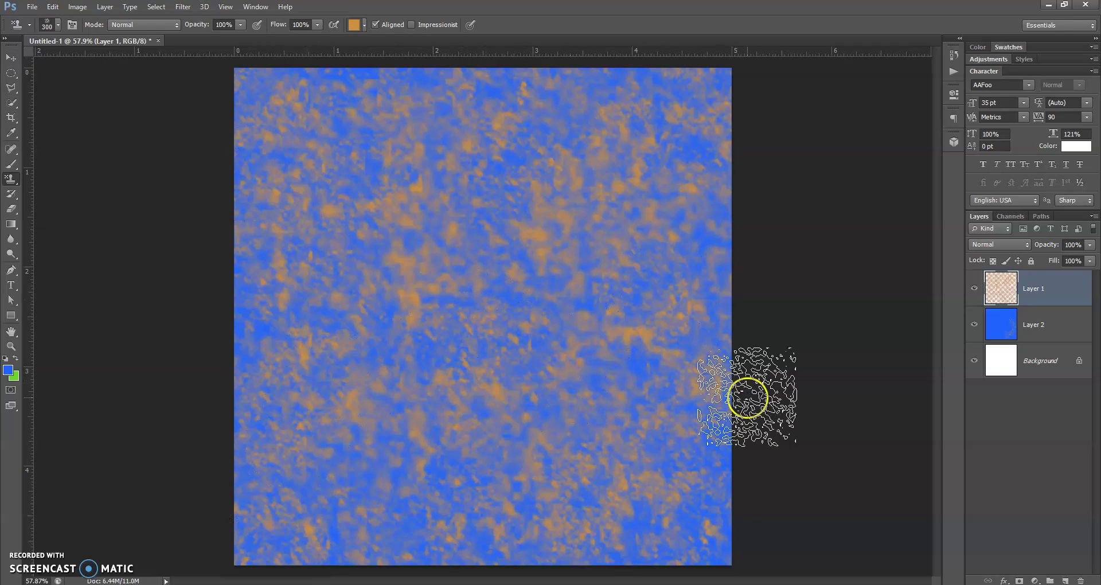
{"action": "left_click", "coordinate": [701, 519]}
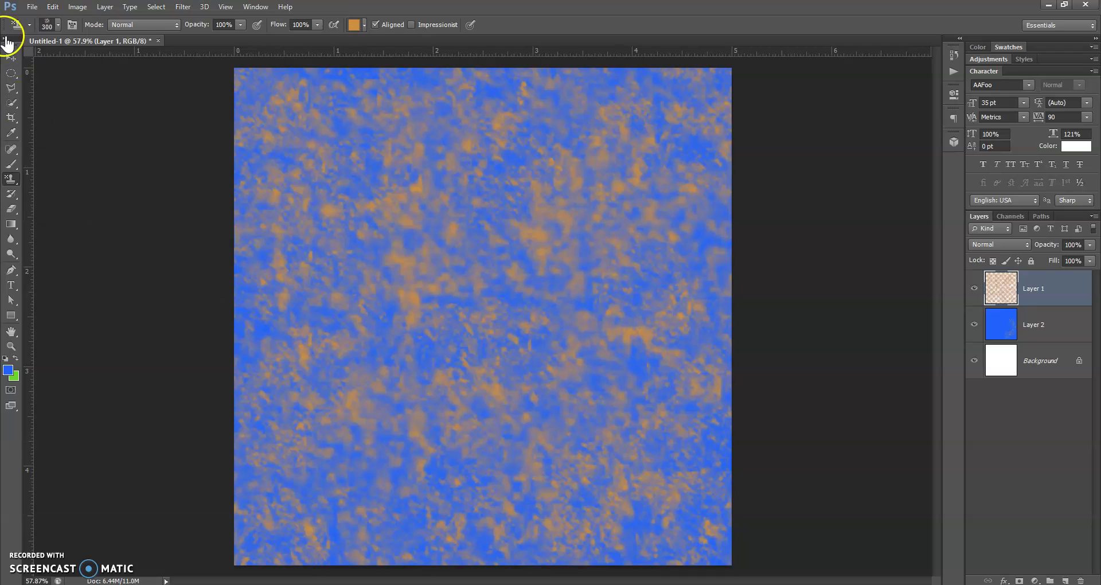